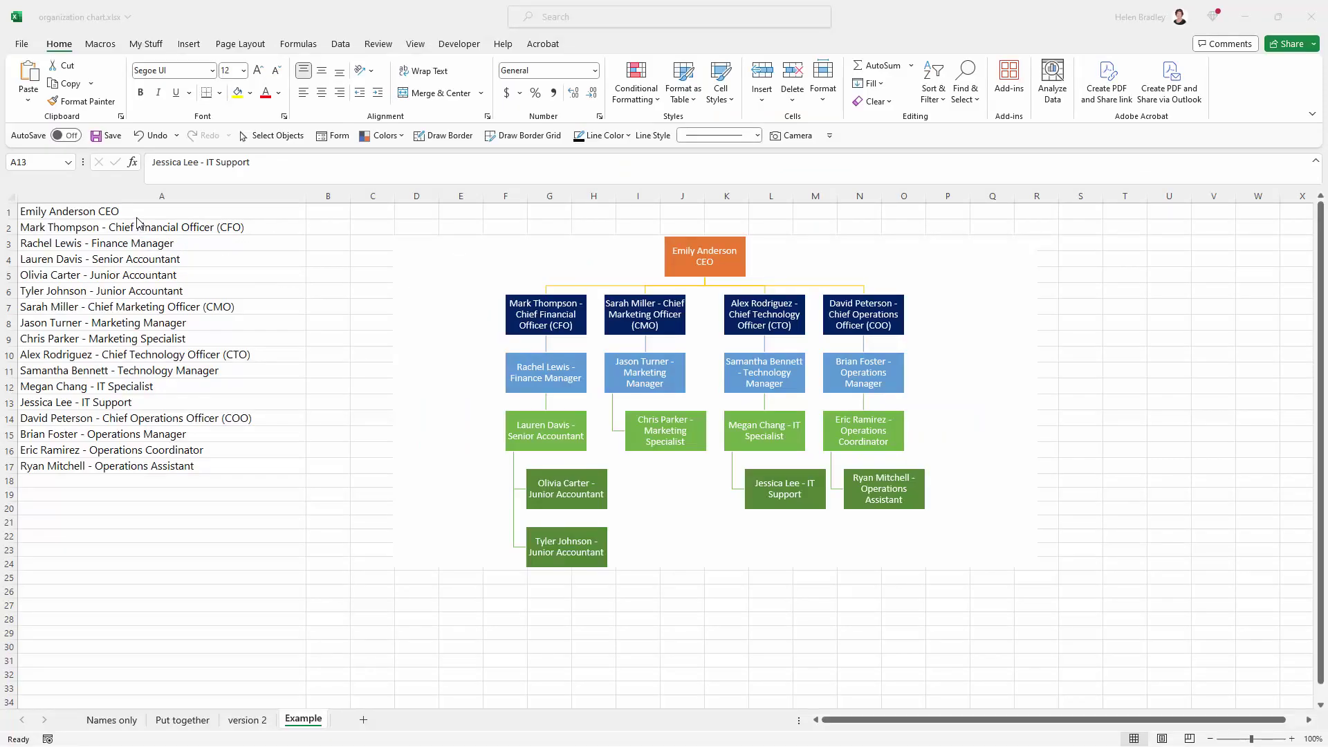
Review the staff list in column A by reporting group against the finished organization chart on the Example sheet.
left_click(70, 213)
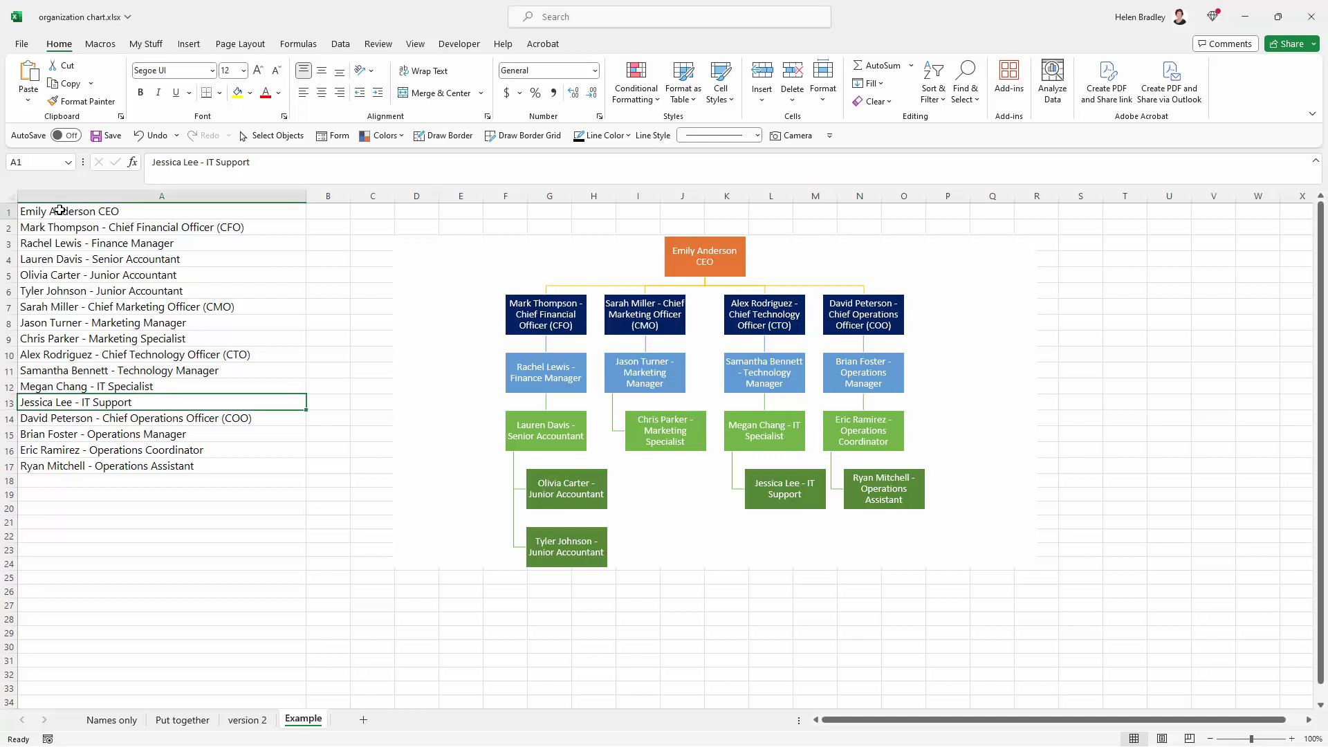
left_click(100, 225)
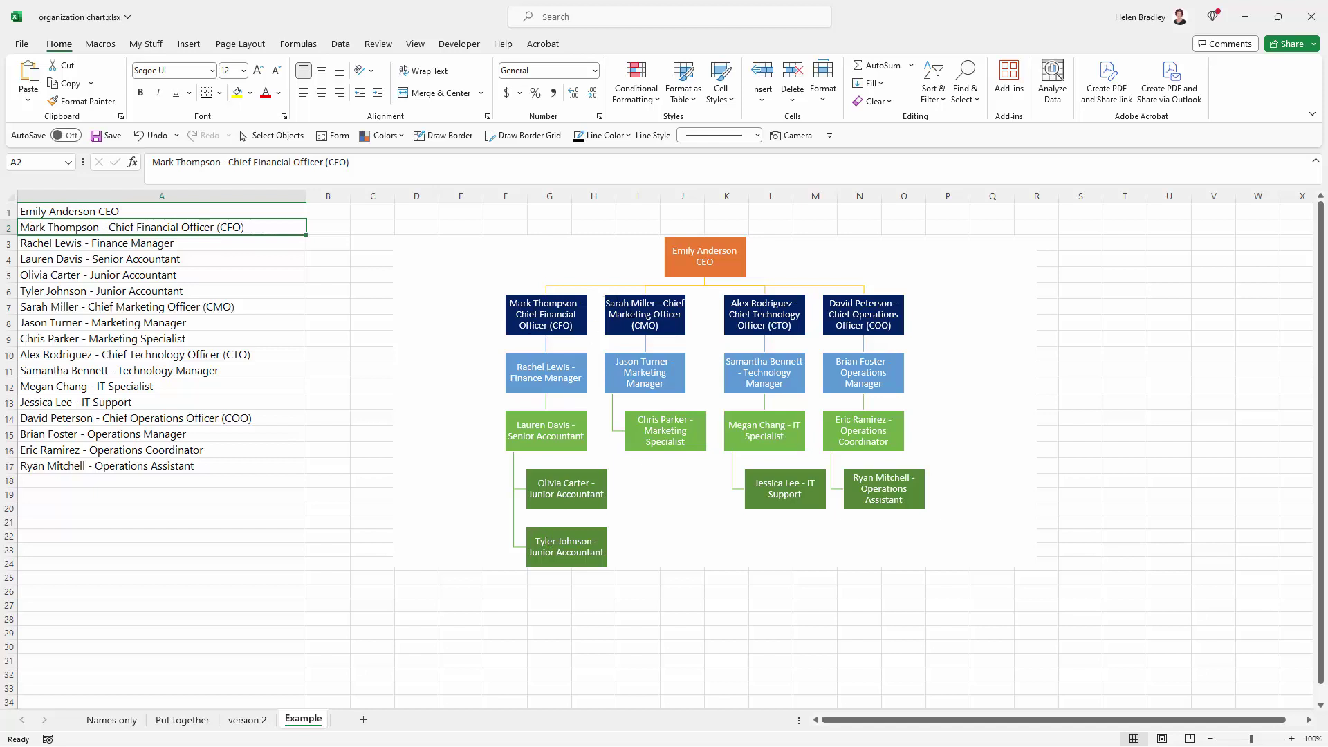
left_click(209, 306)
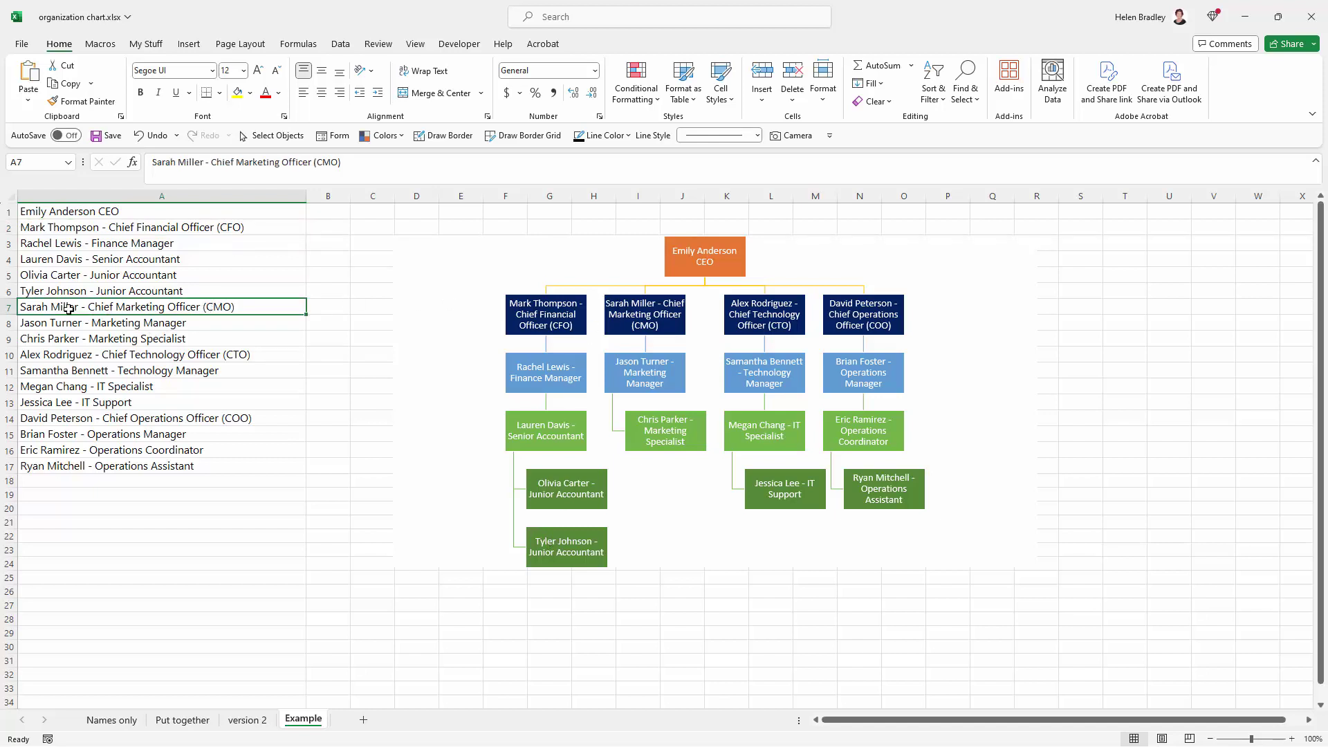
left_click_drag(68, 308, 69, 338)
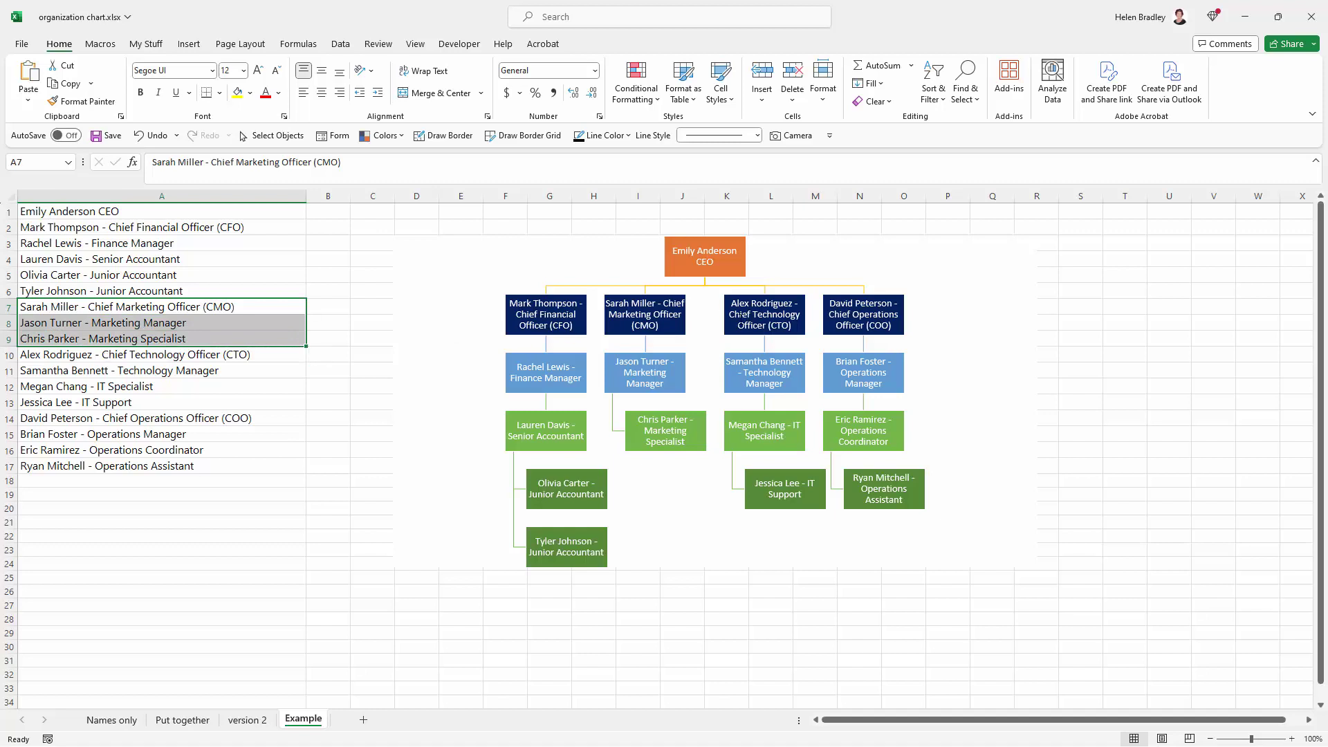
left_click_drag(139, 354, 138, 394)
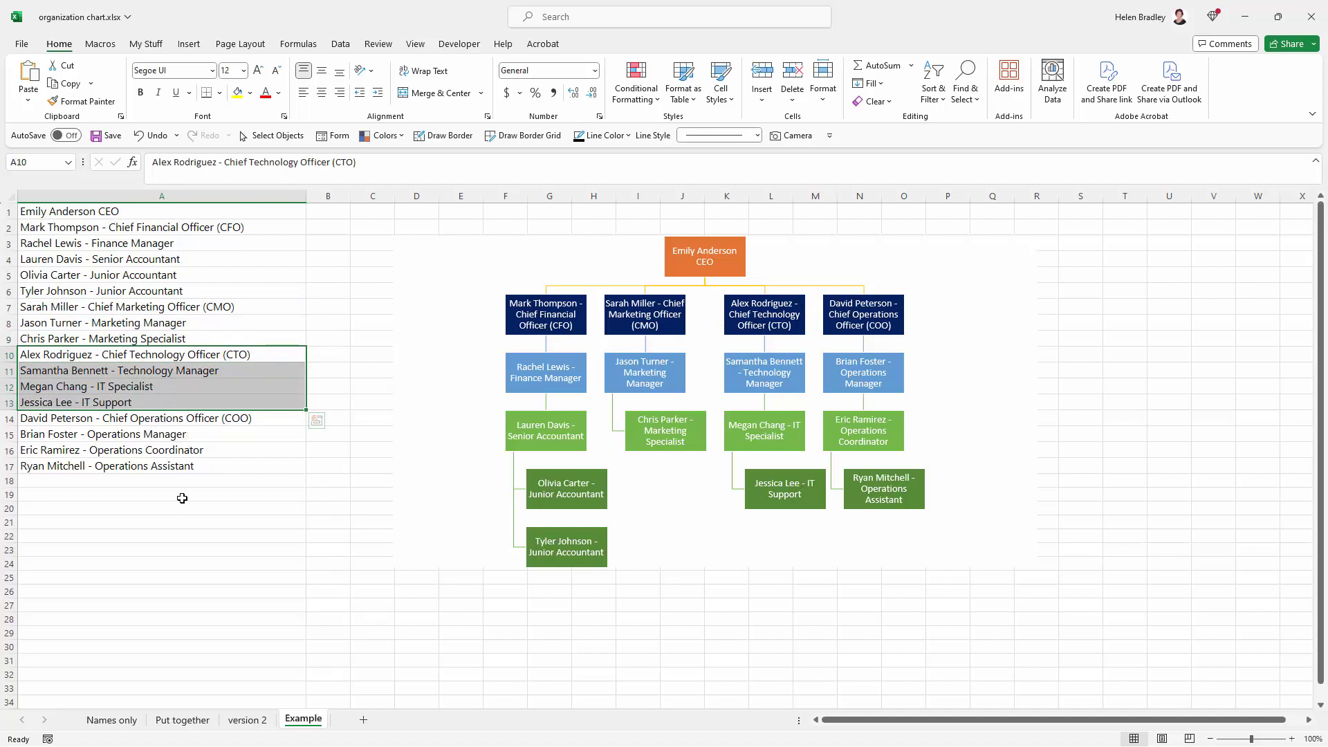
left_click(228, 503)
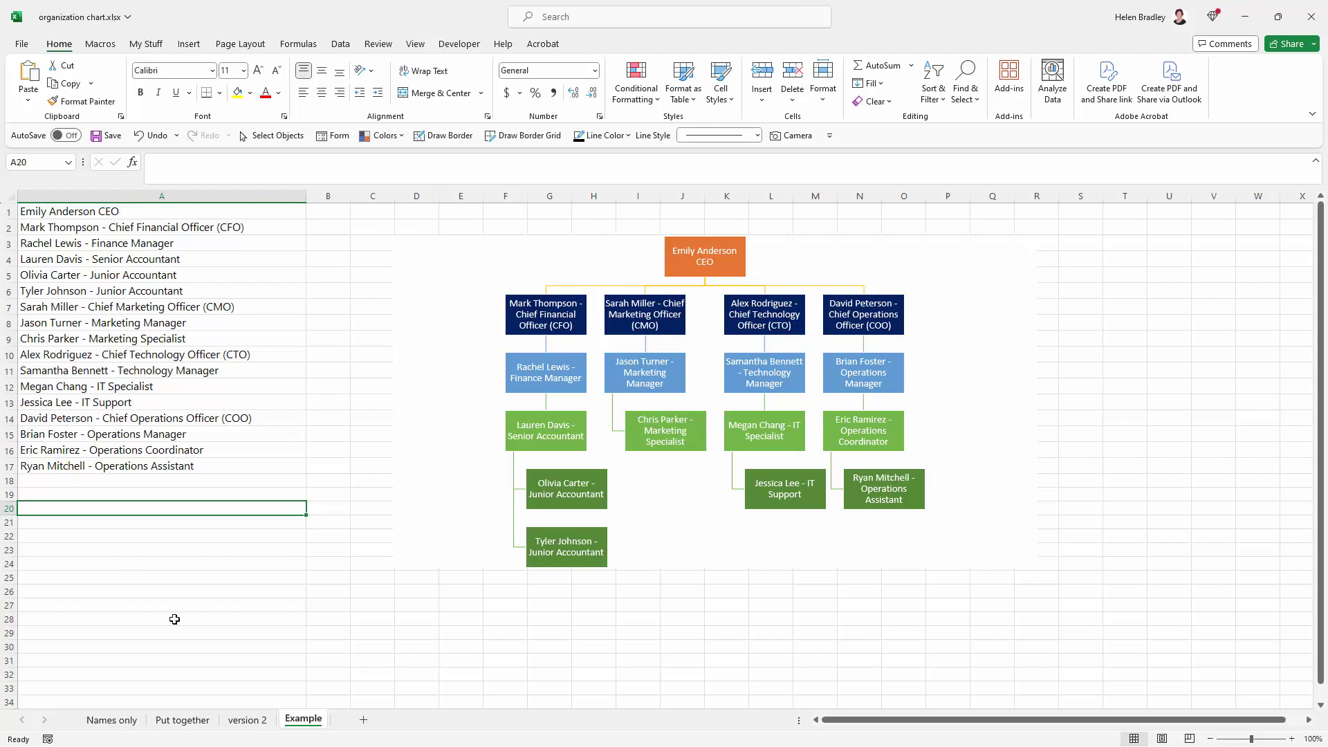
On the version 2 sheet, insert a SmartArt graphic using the Organization Chart layout from the Hierarchy category.
left_click(242, 723)
key("ctrl+Home")
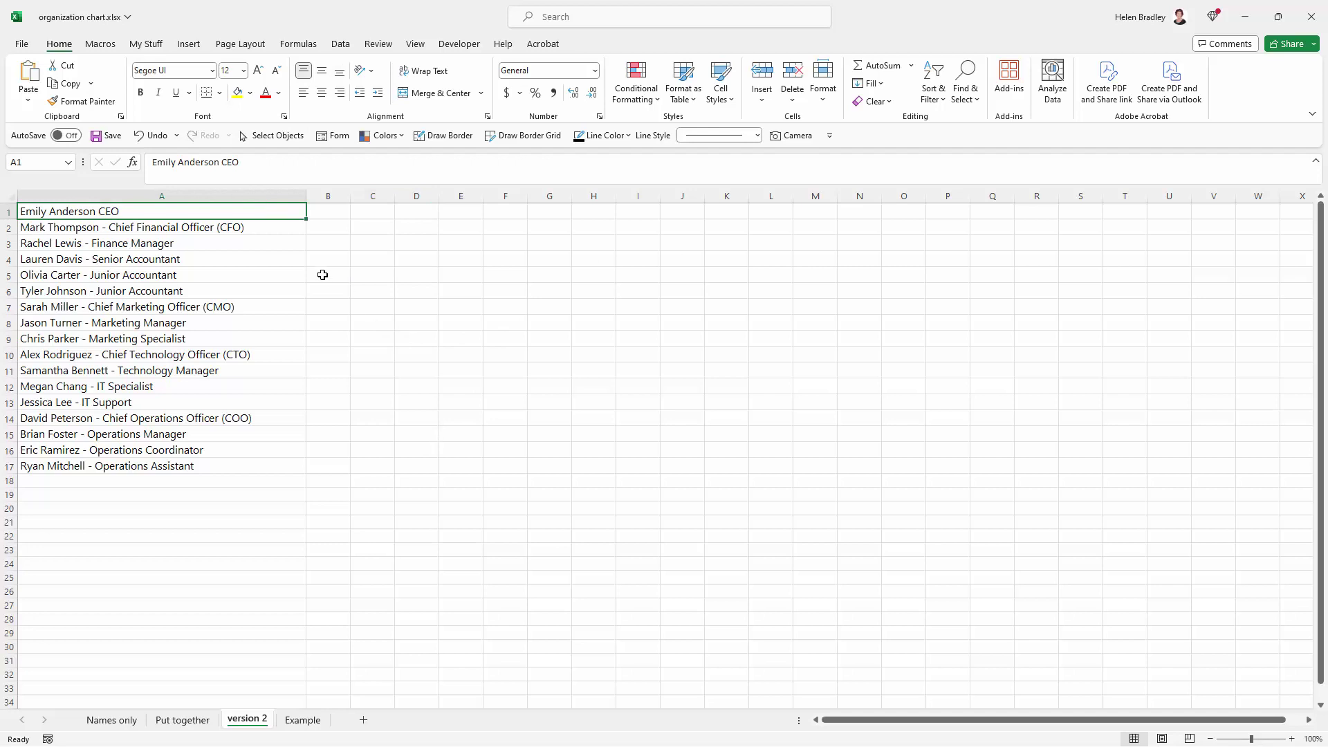
left_click(189, 46)
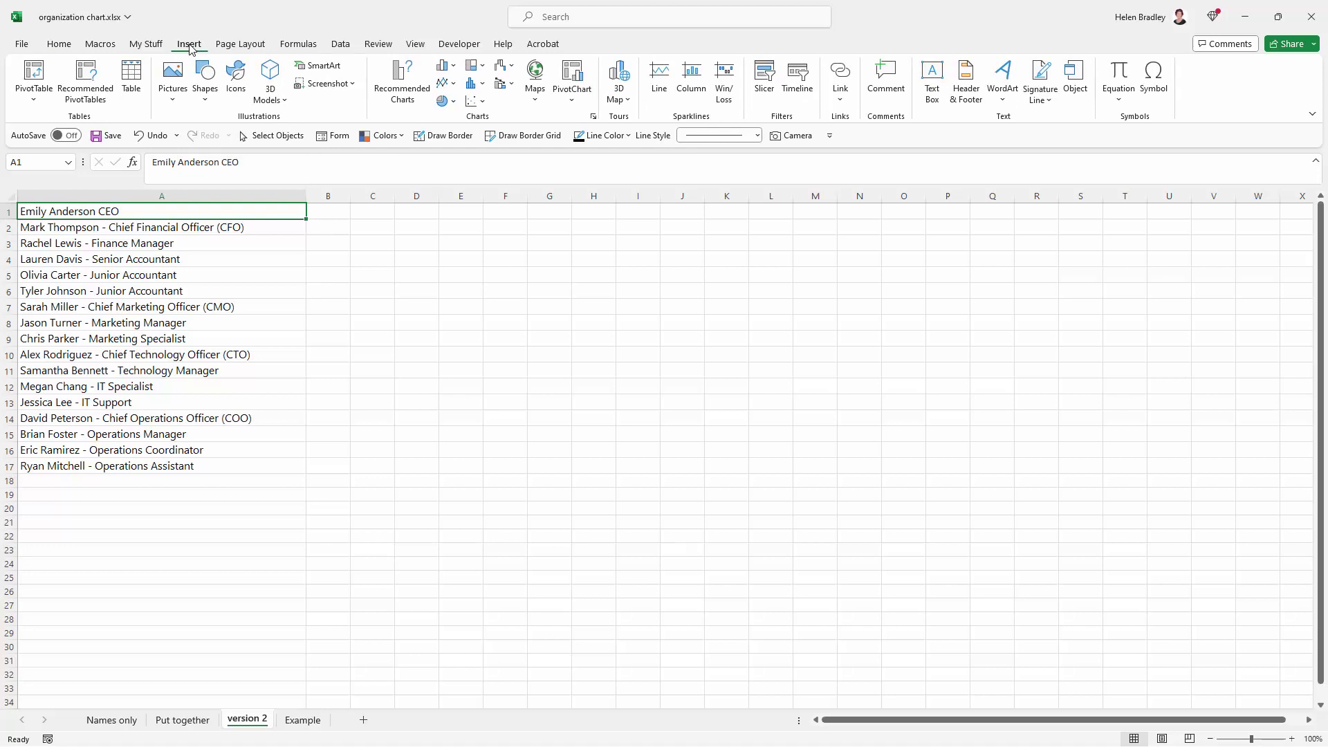
left_click(331, 66)
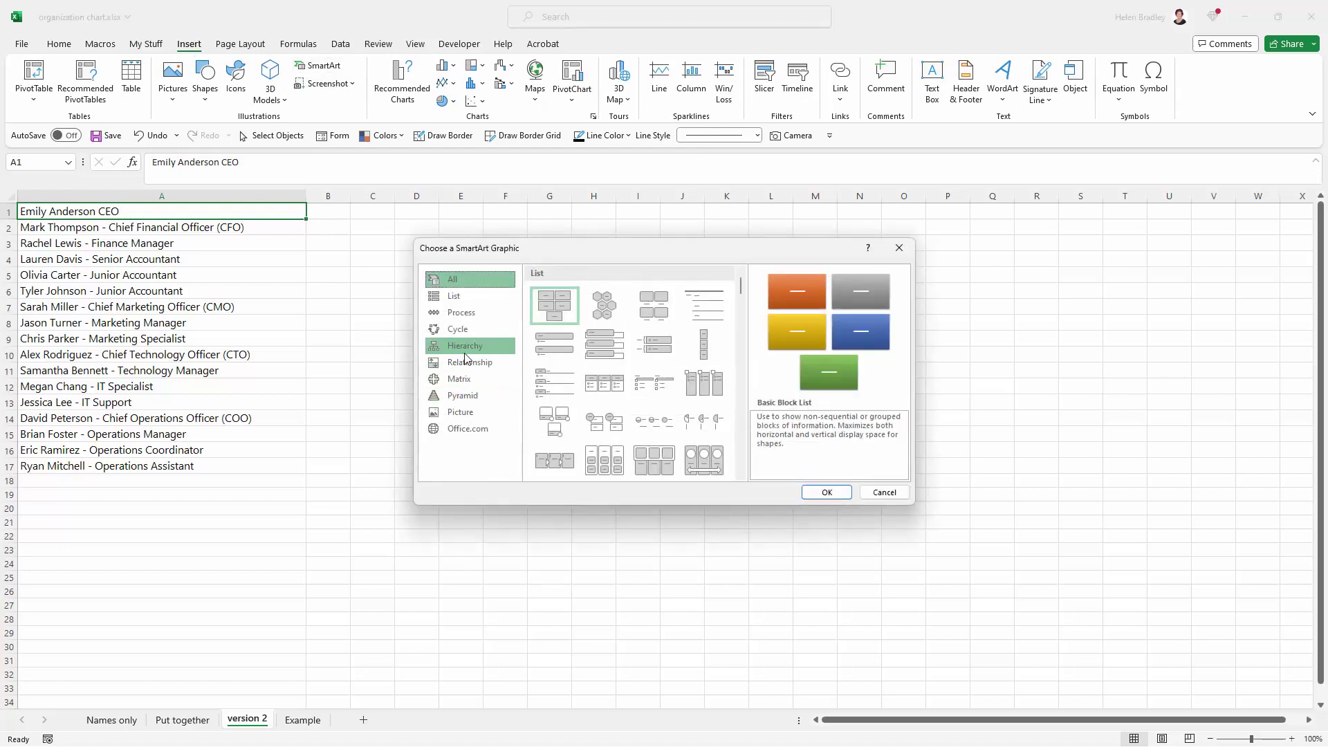
left_click(465, 352)
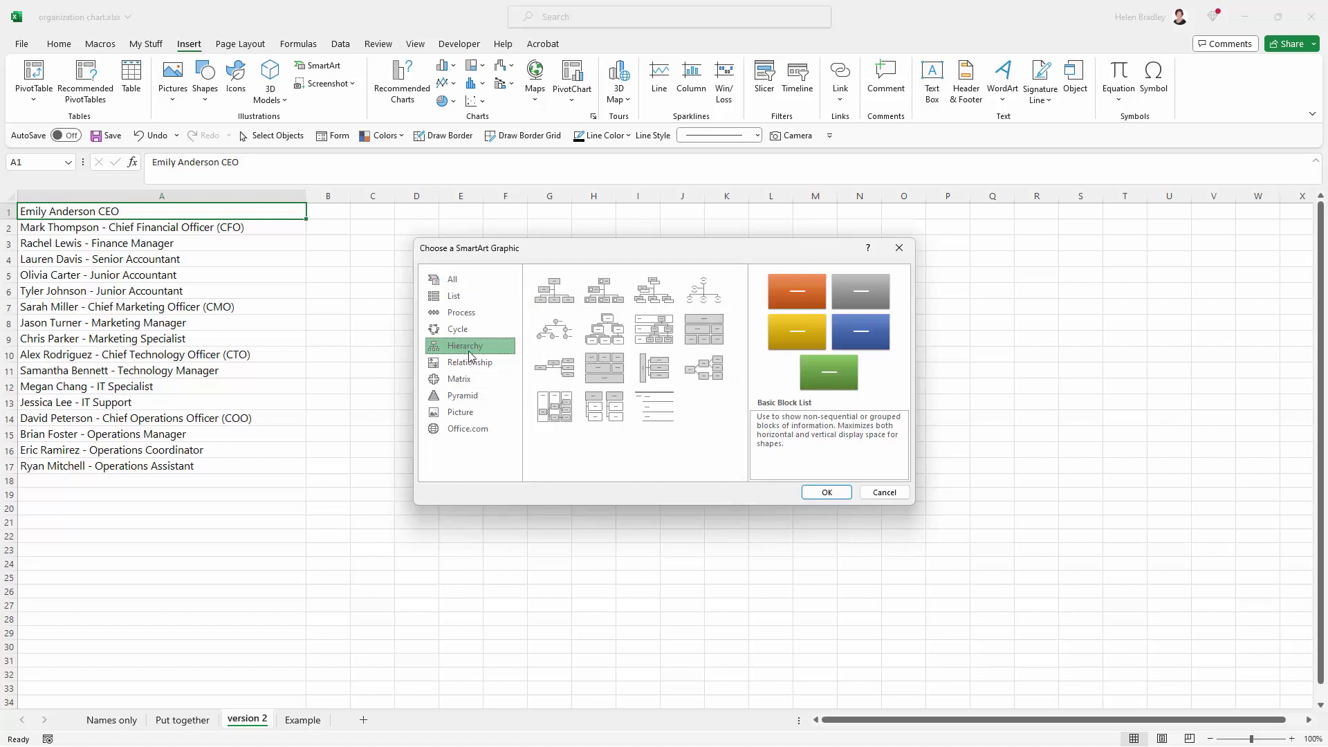
left_click(552, 289)
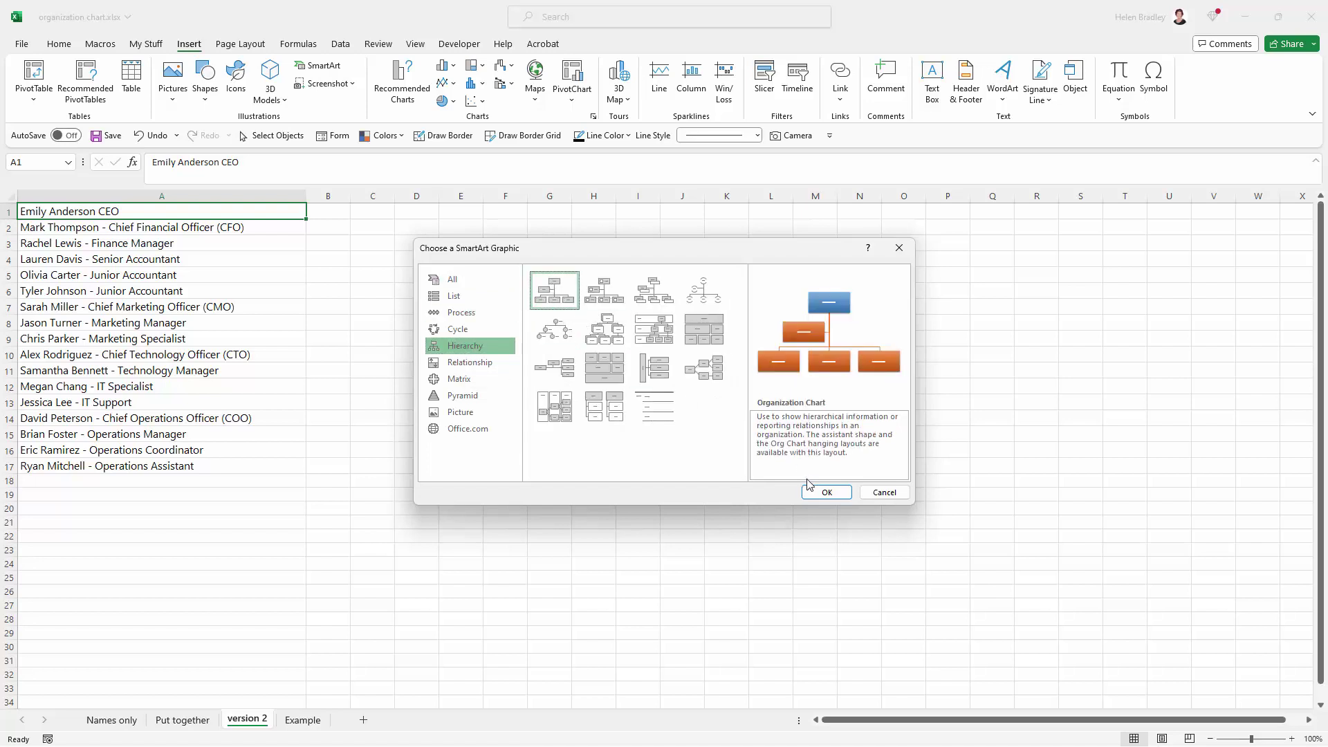
left_click(825, 492)
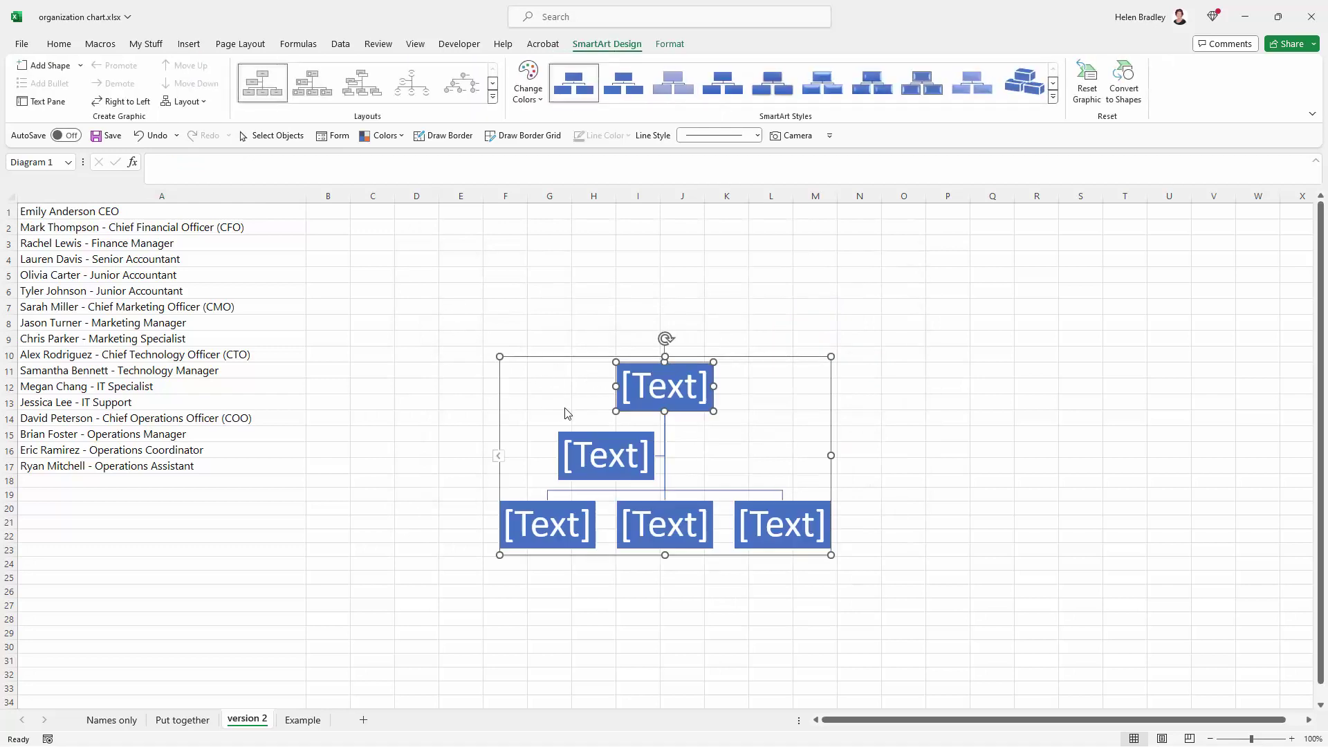
Show the chart's text outline and delete all its placeholder entries.
left_click(498, 455)
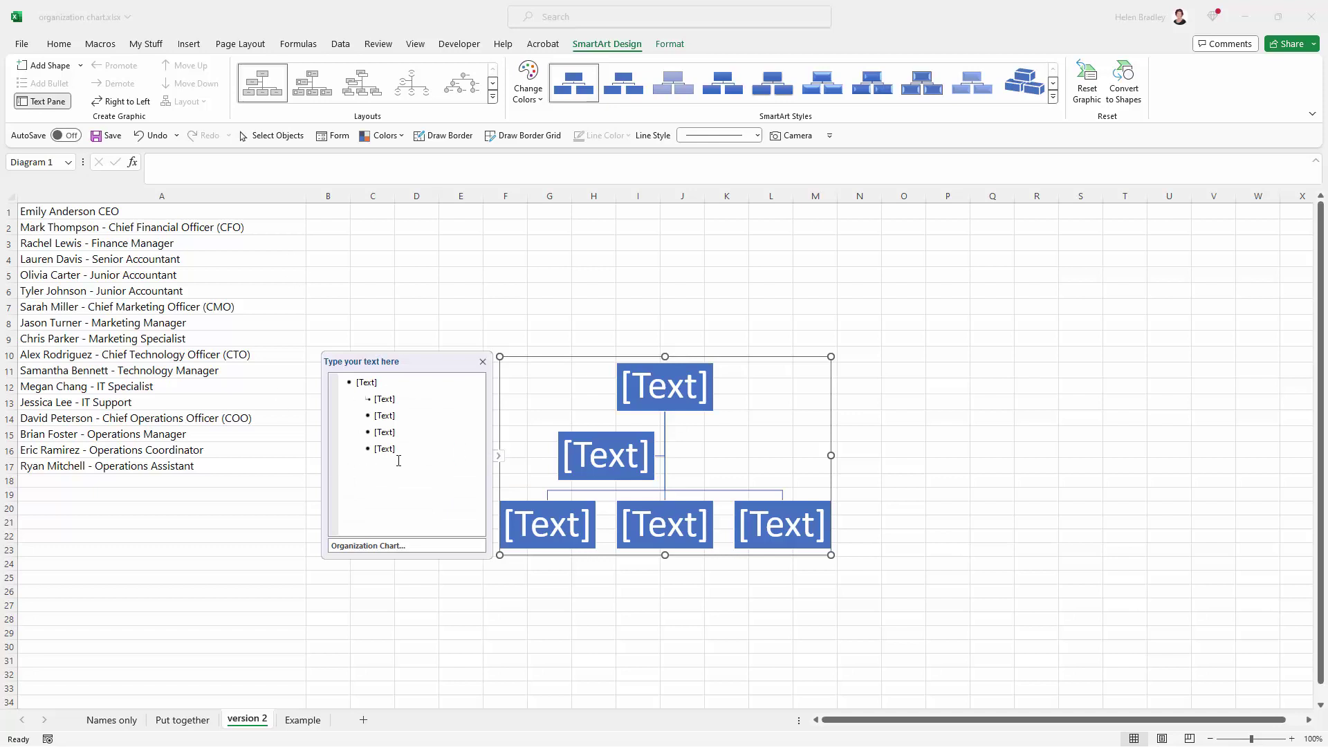
left_click_drag(402, 449, 326, 347)
key("Delete")
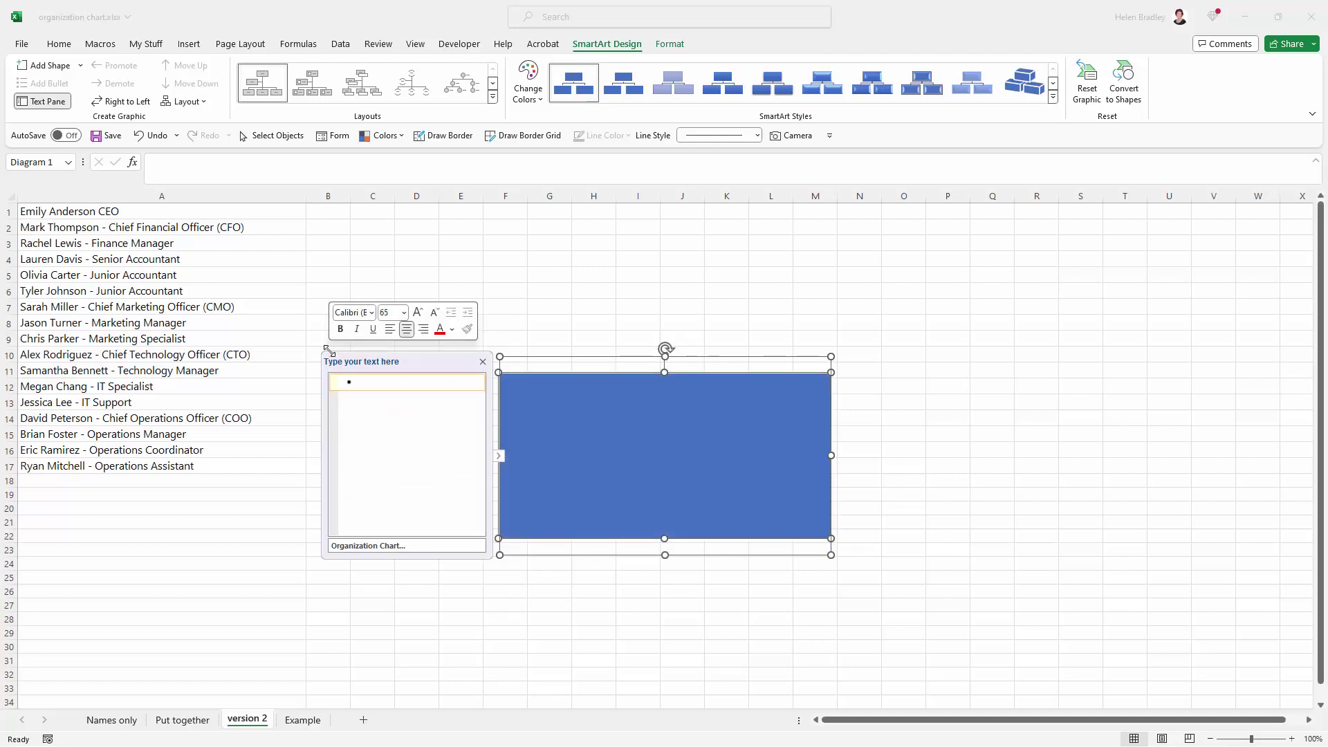
Copy the staff list in A1:A17 into the chart's text outline and enlarge the chart to reach column Q and row 26.
left_click(83, 210)
left_click_drag(84, 209, 109, 461)
key("ctrl+c")
left_click(48, 86)
left_click(529, 459)
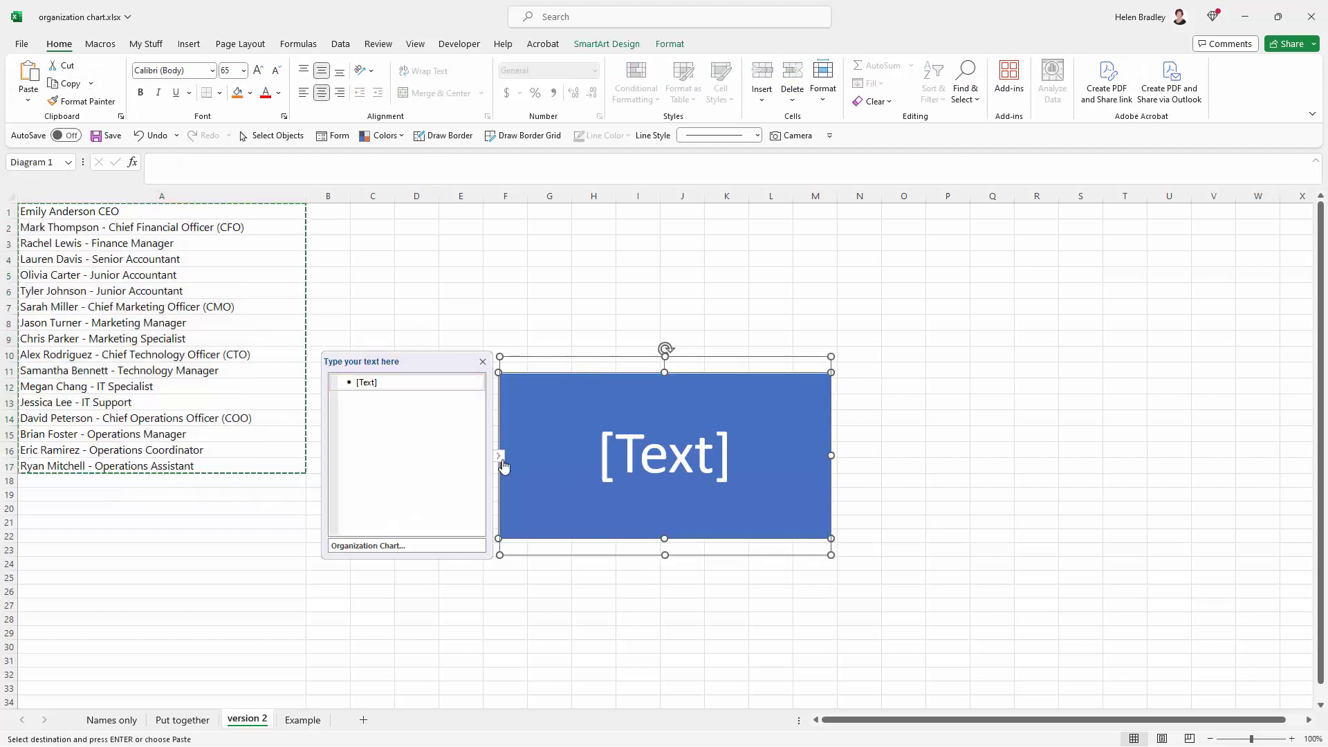
left_click(365, 382)
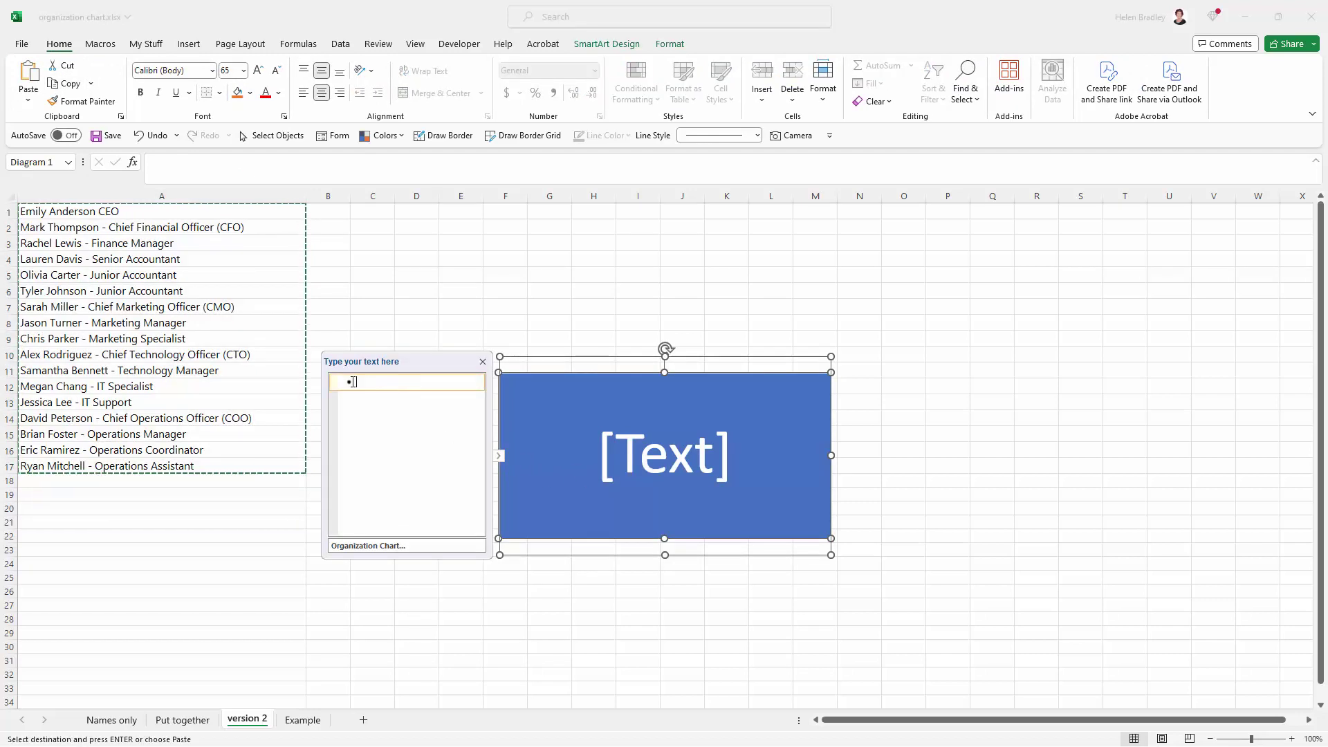
left_click(29, 75)
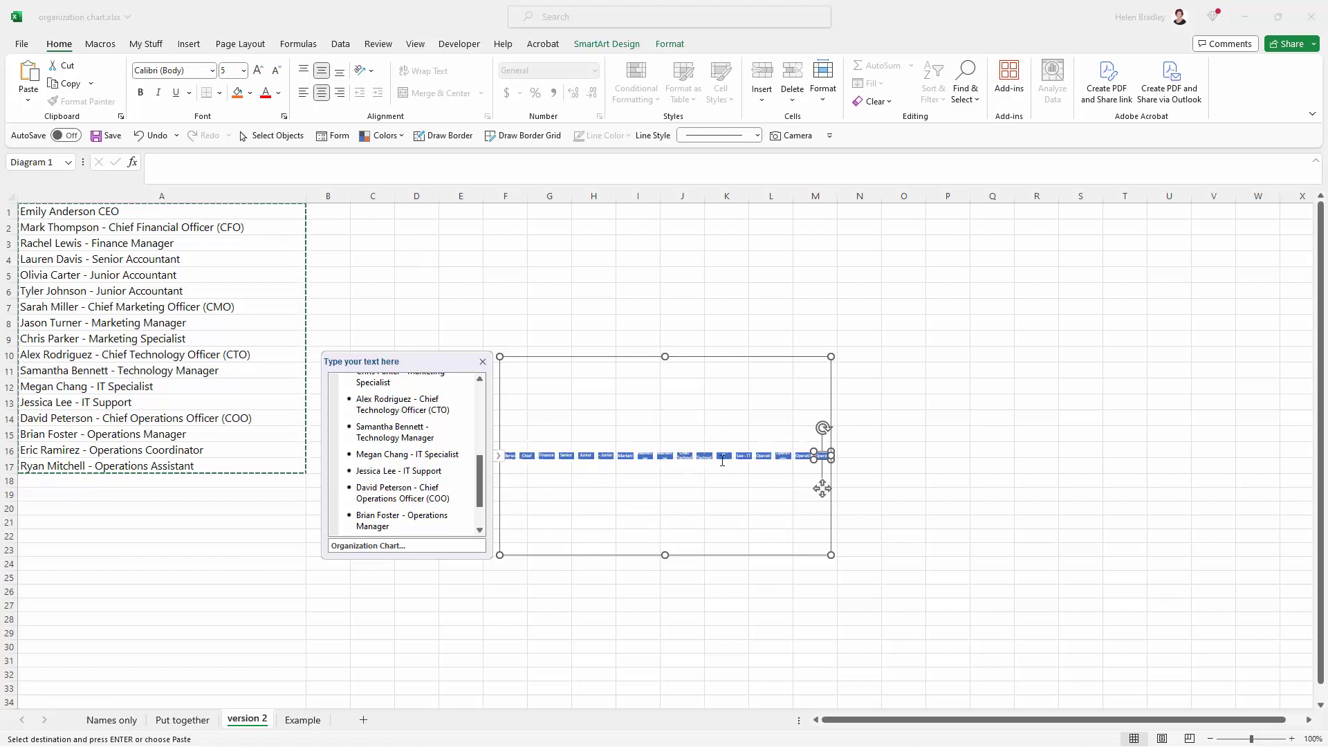
left_click_drag(831, 555, 973, 592)
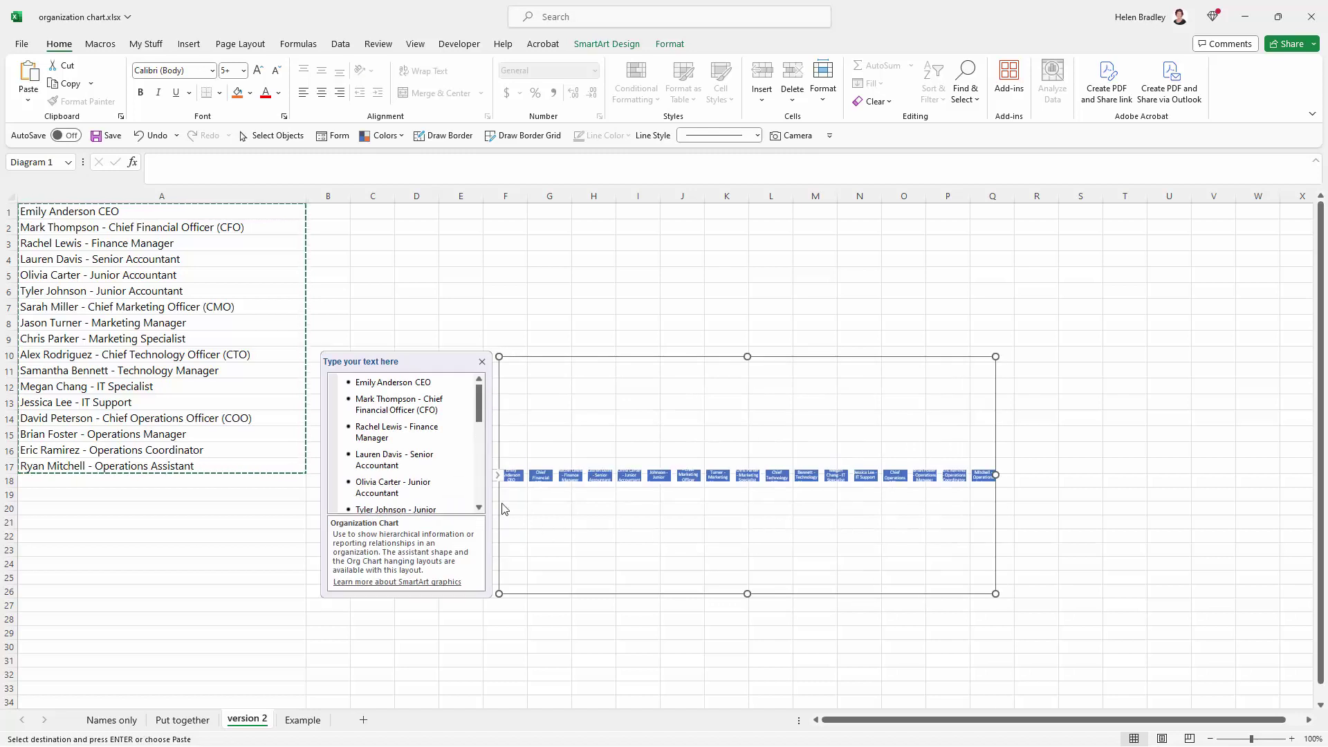
Demote the Chief Financial Officer entry one level under the CEO and the Finance Manager entry one level under the CFO.
left_click(368, 382)
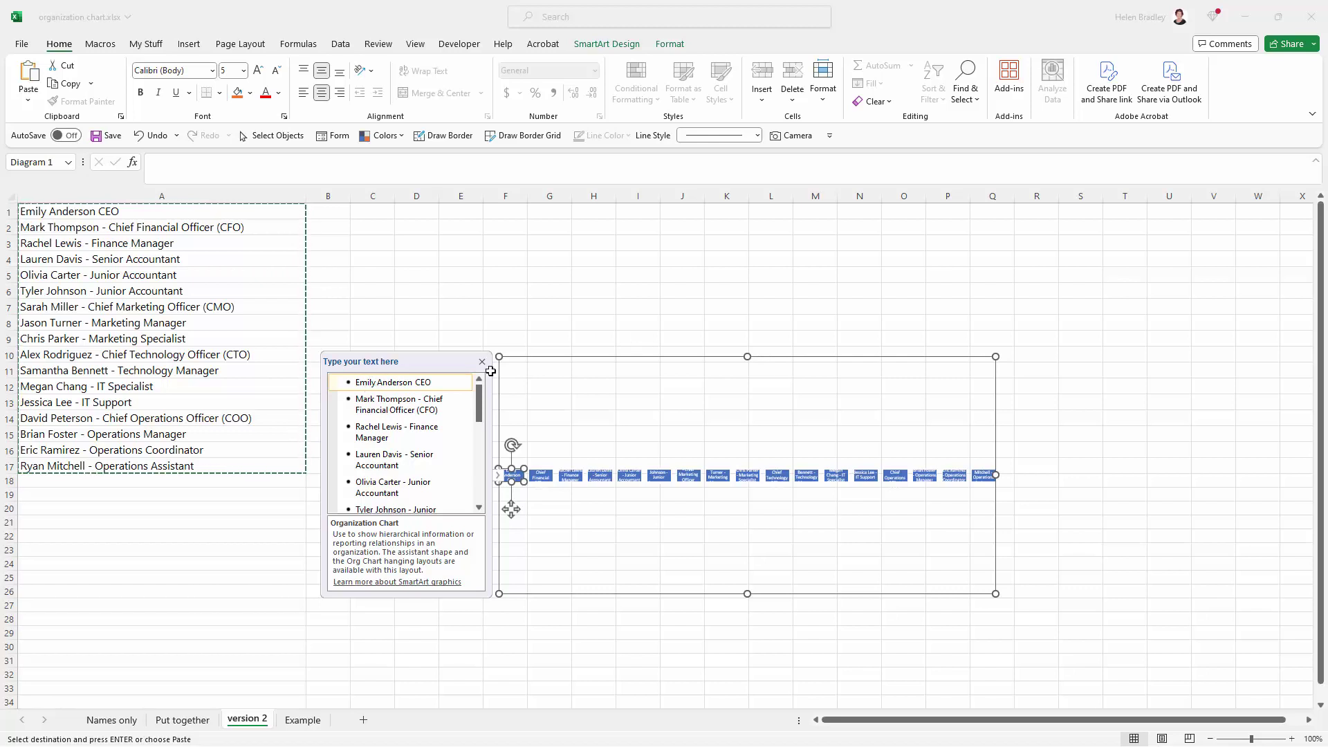
left_click(400, 399)
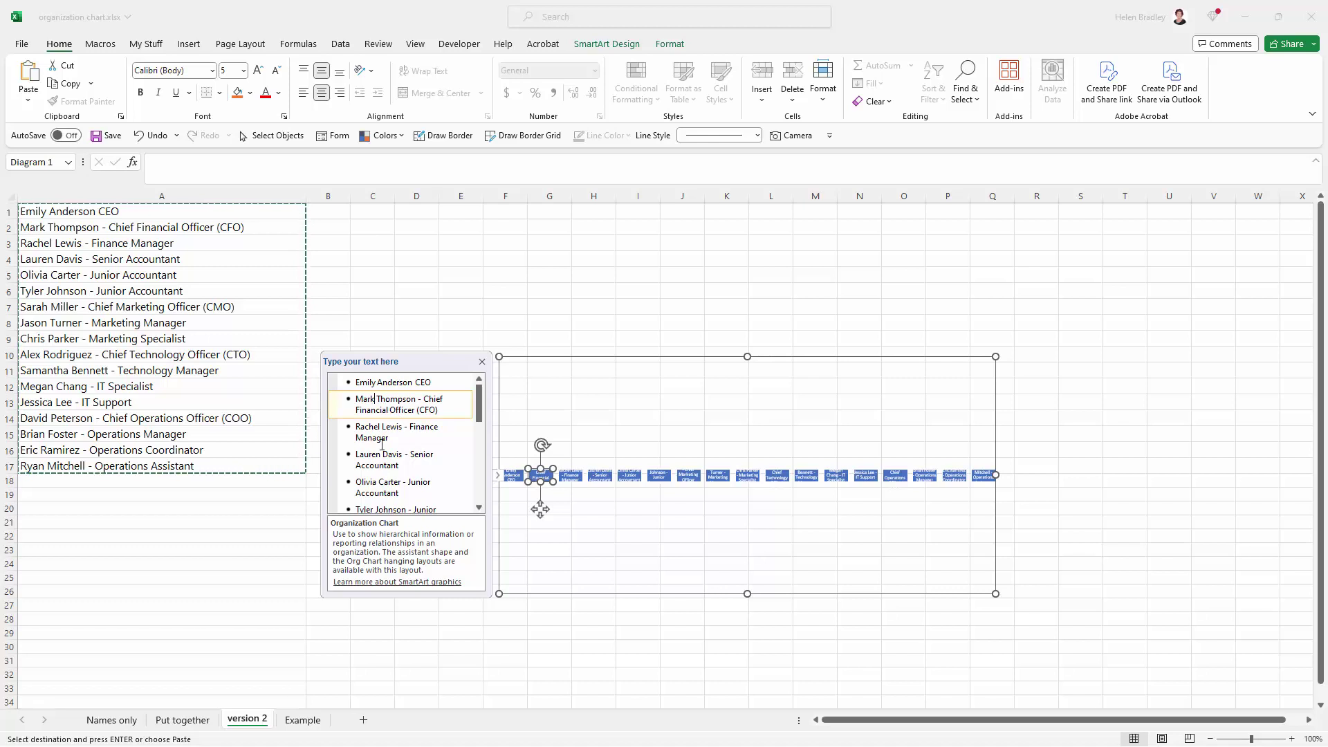
key("Tab")
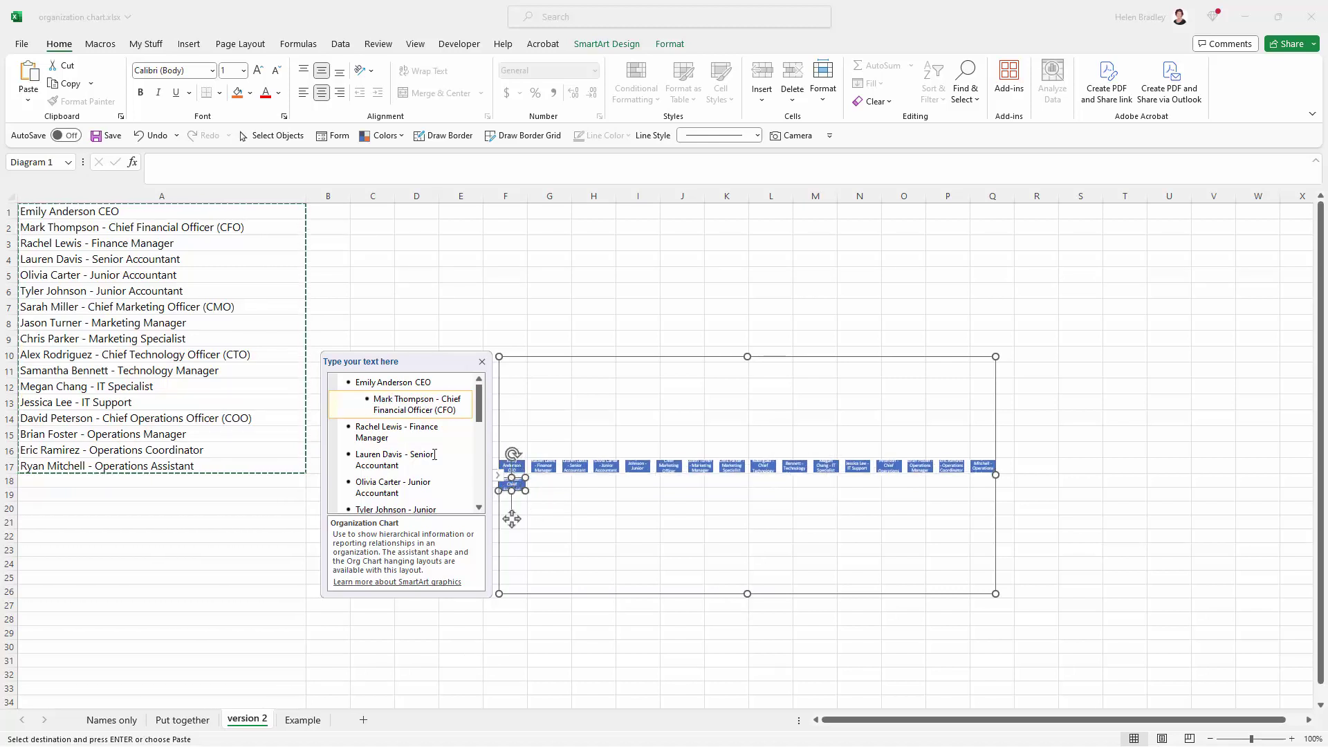
left_click(400, 438)
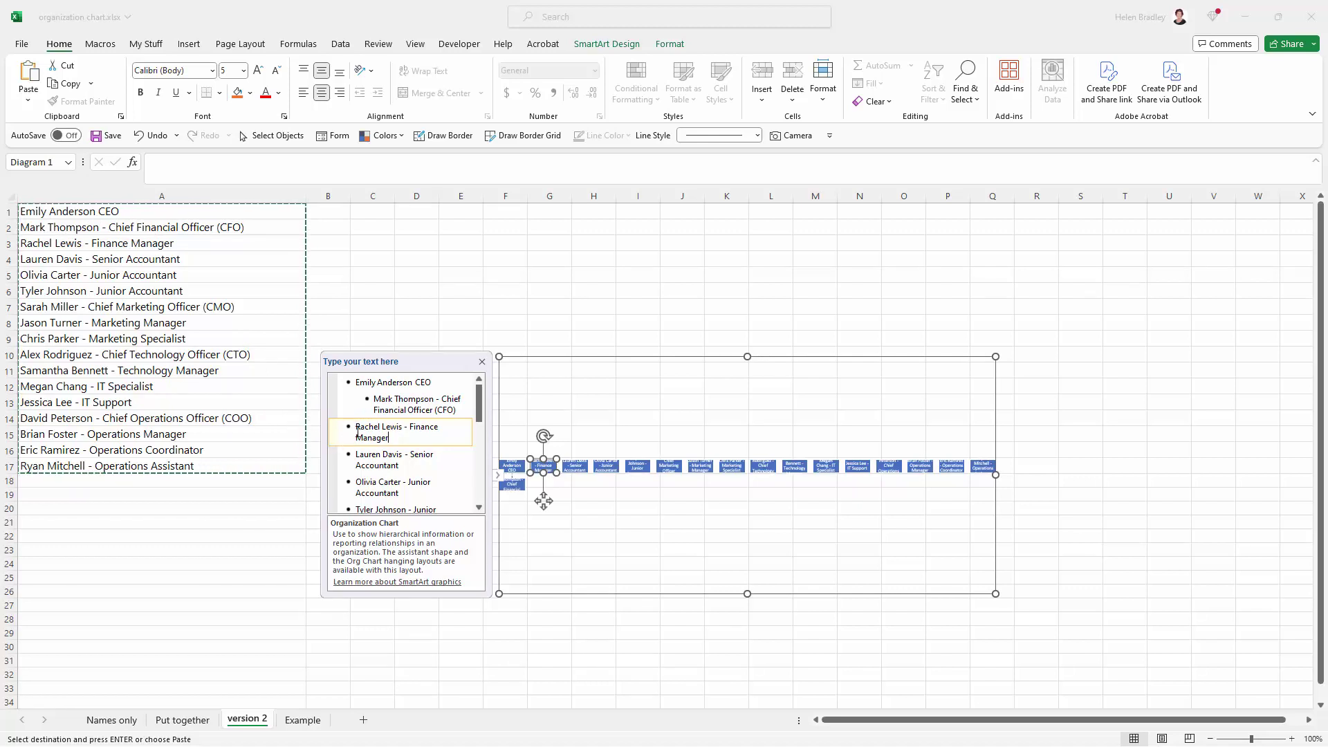
key("Tab")
key("Tab")
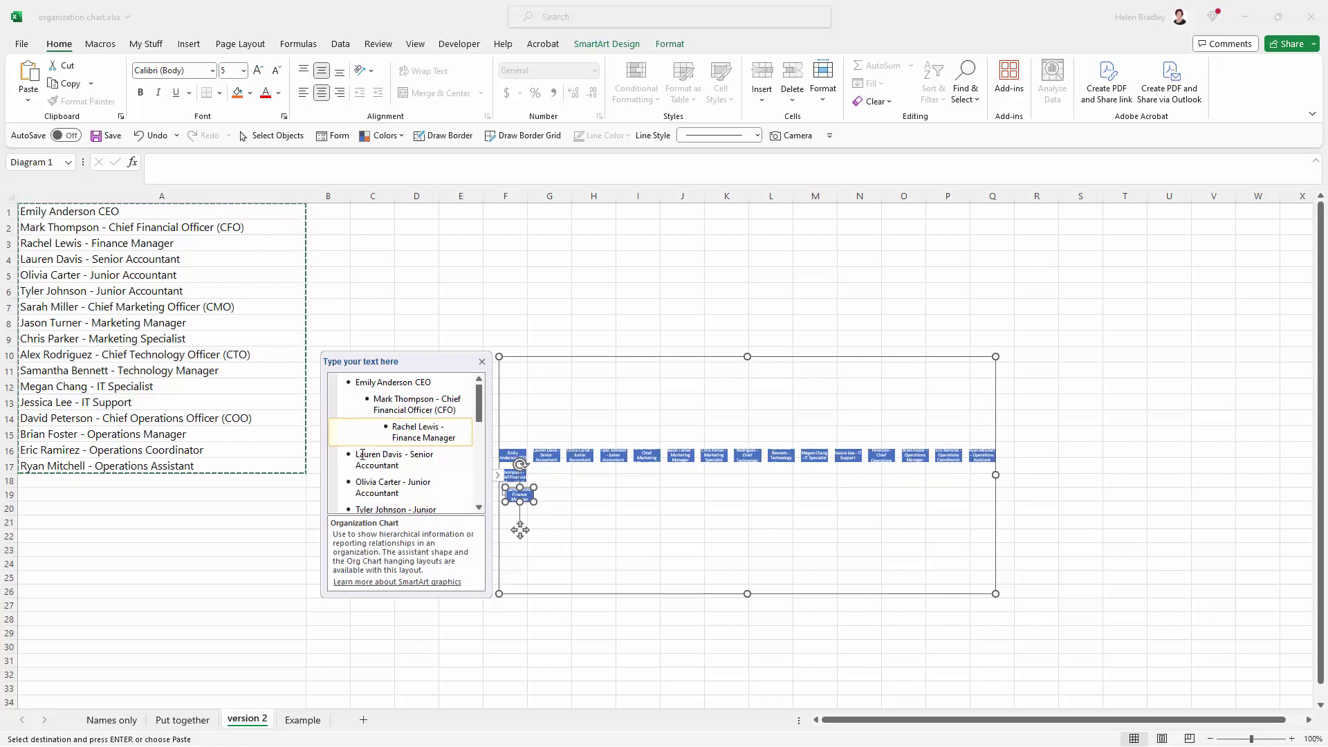
Demote the Senior Accountant entry under the Finance Manager and the first Junior Accountant entry under the Senior Accountant.
left_click(361, 454)
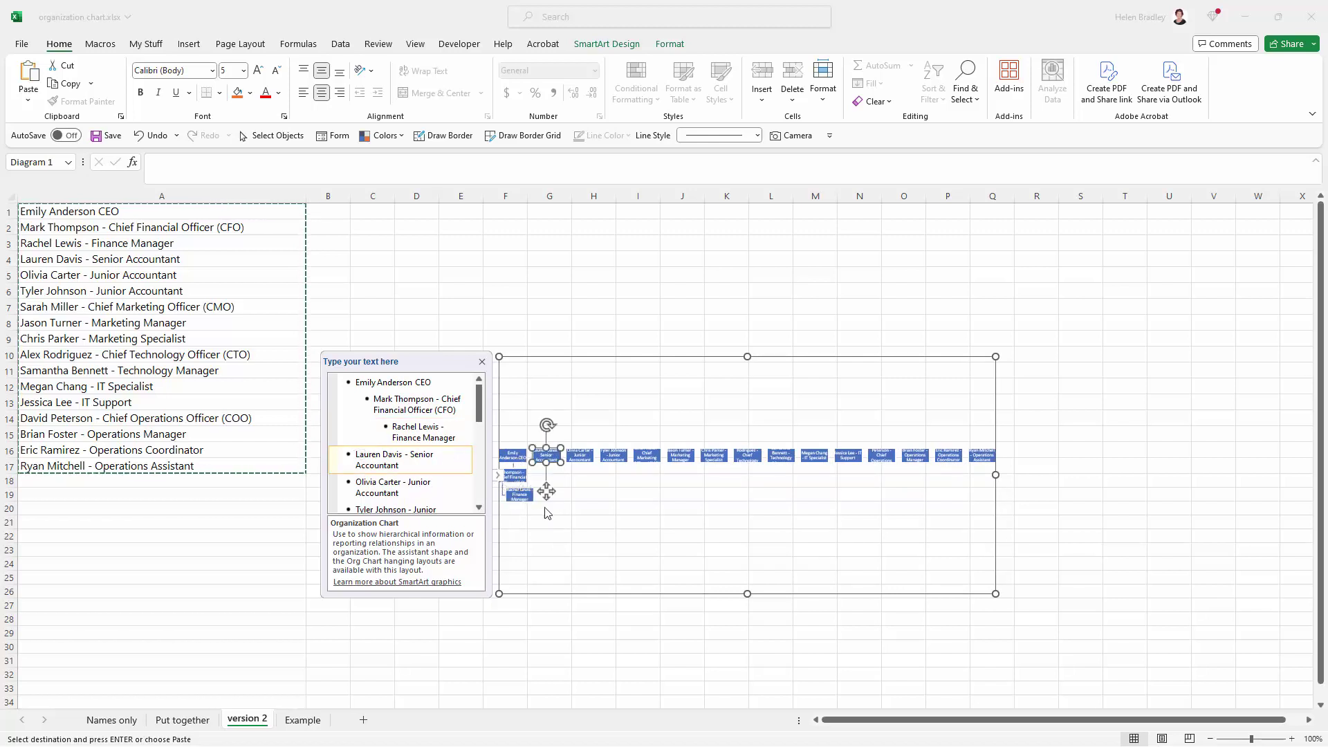
key("Tab")
key("Tab")
key("Tab")
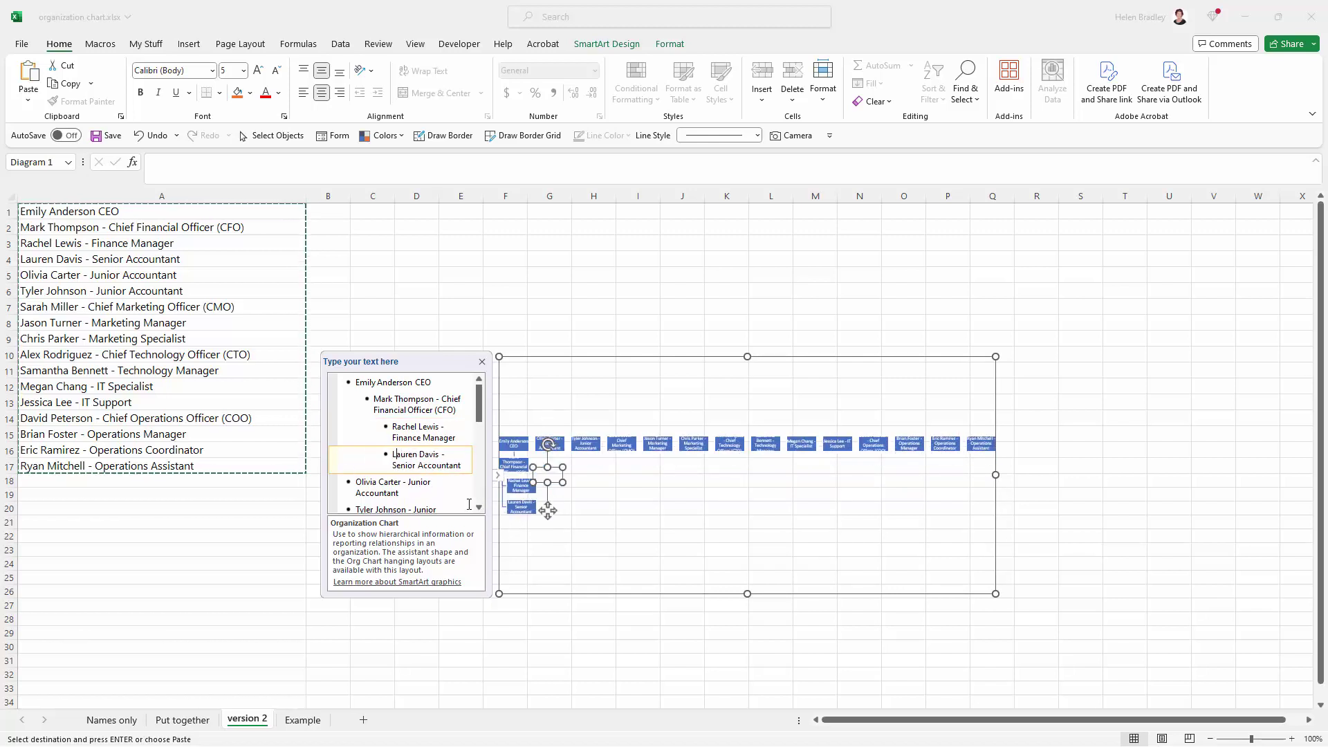
left_click(391, 495)
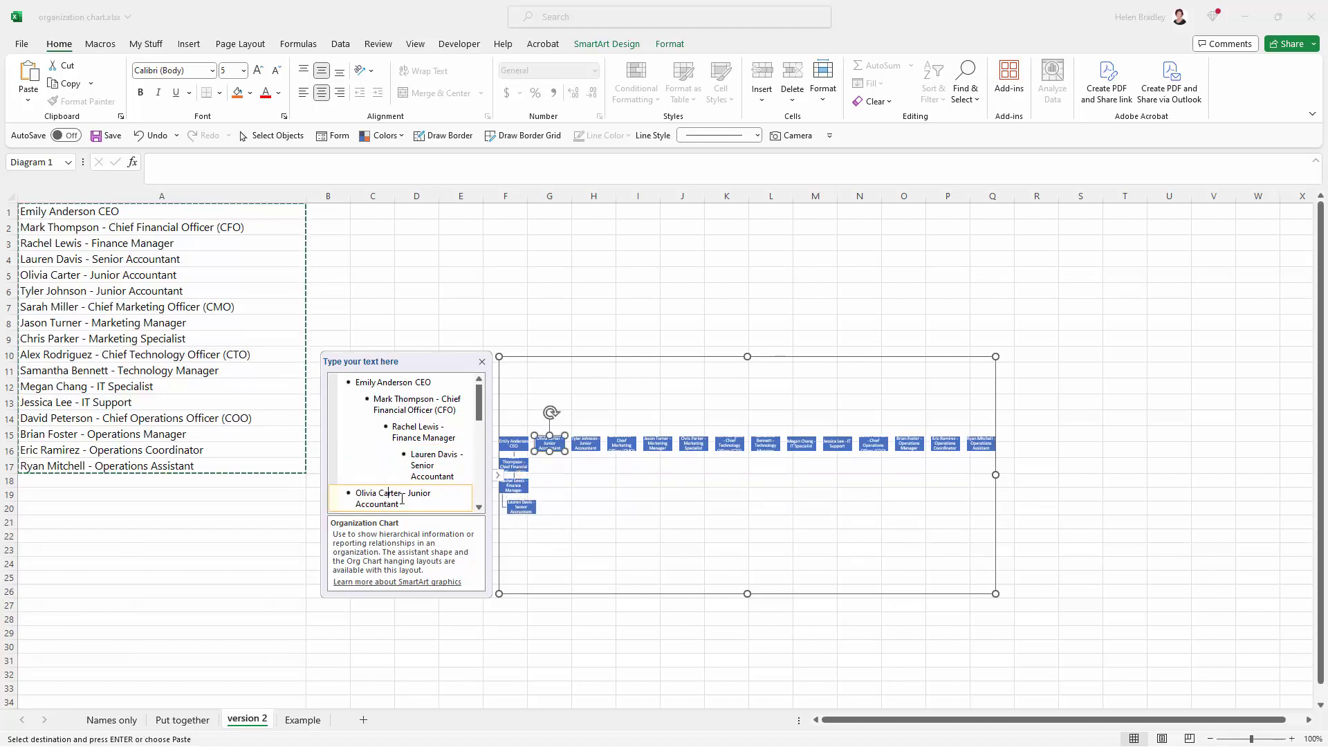
key("Tab")
key("Tab")
key("Tab")
key("Tab")
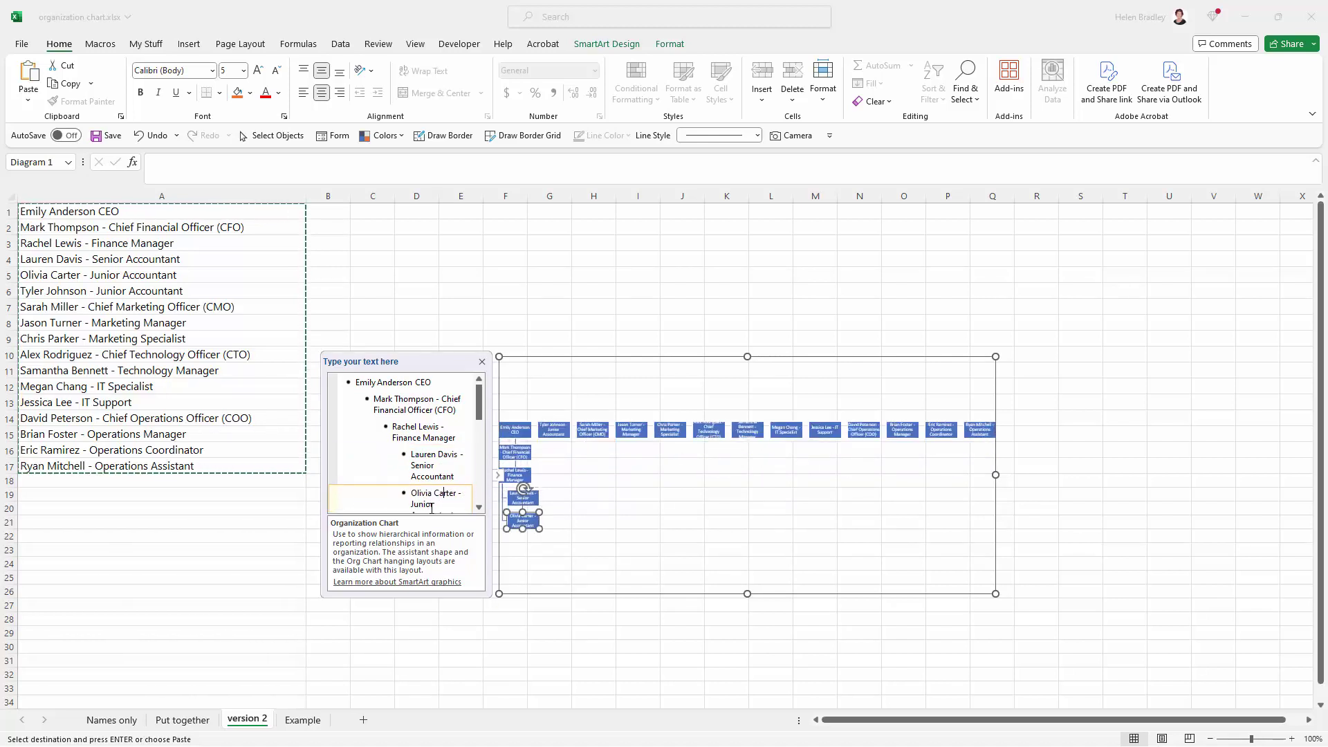
Demote the second Junior Accountant entry to the same level as the first, under the Senior Accountant.
scroll(471, 491, "down", 3)
left_click(410, 476)
key("Tab")
key("Tab")
key("Tab")
key("Tab")
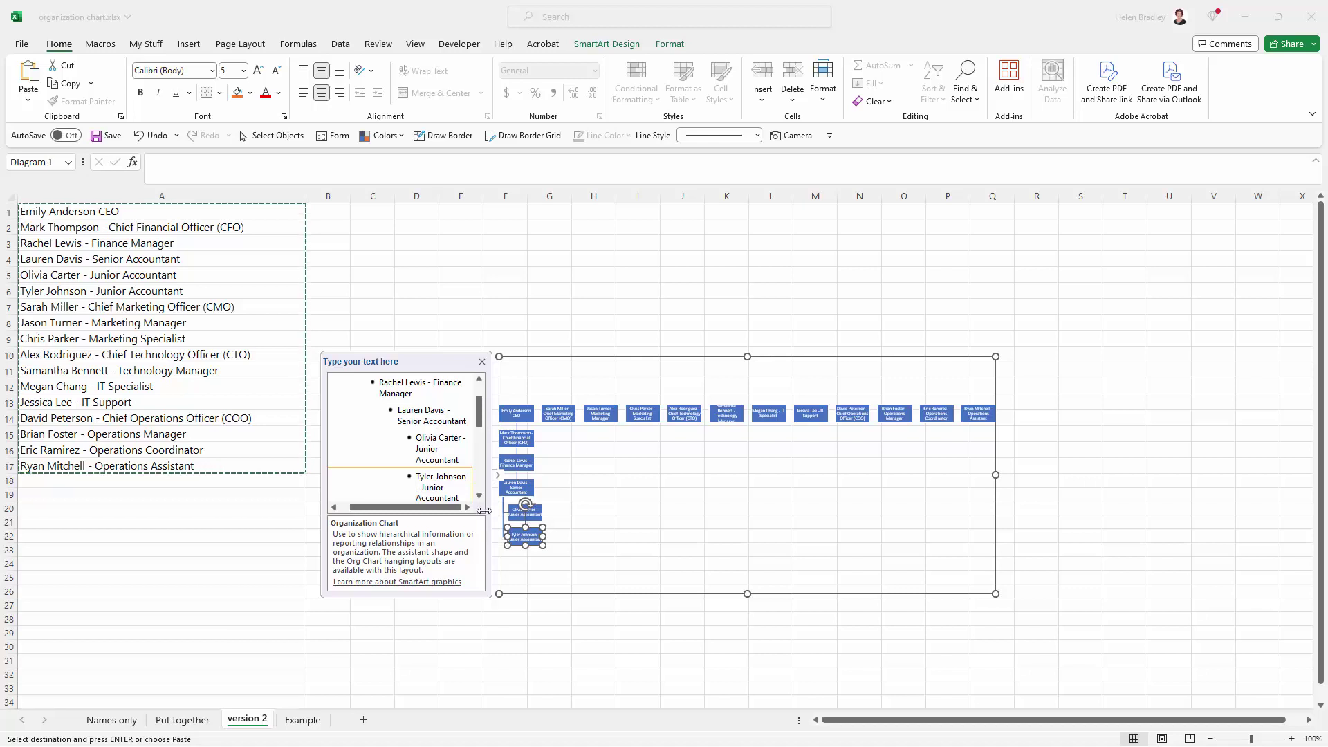
left_click_drag(480, 418, 480, 426)
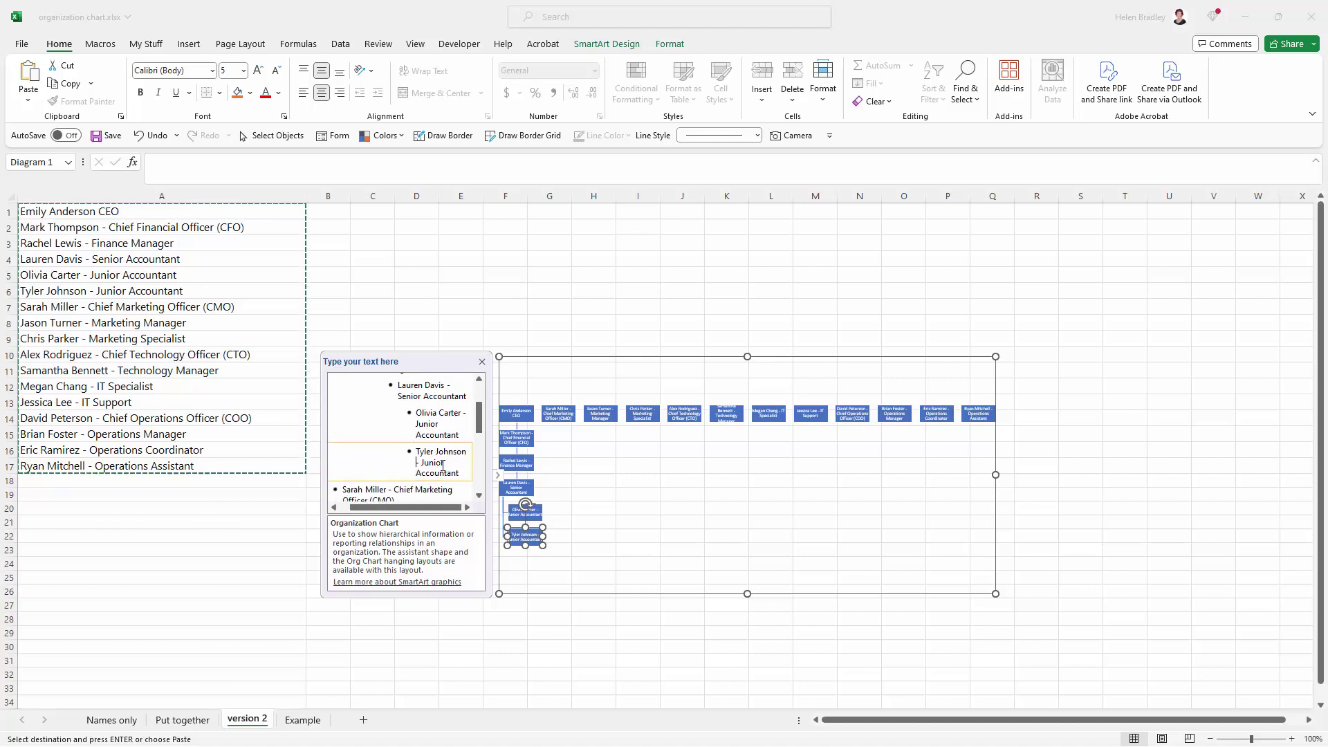
key("Tab")
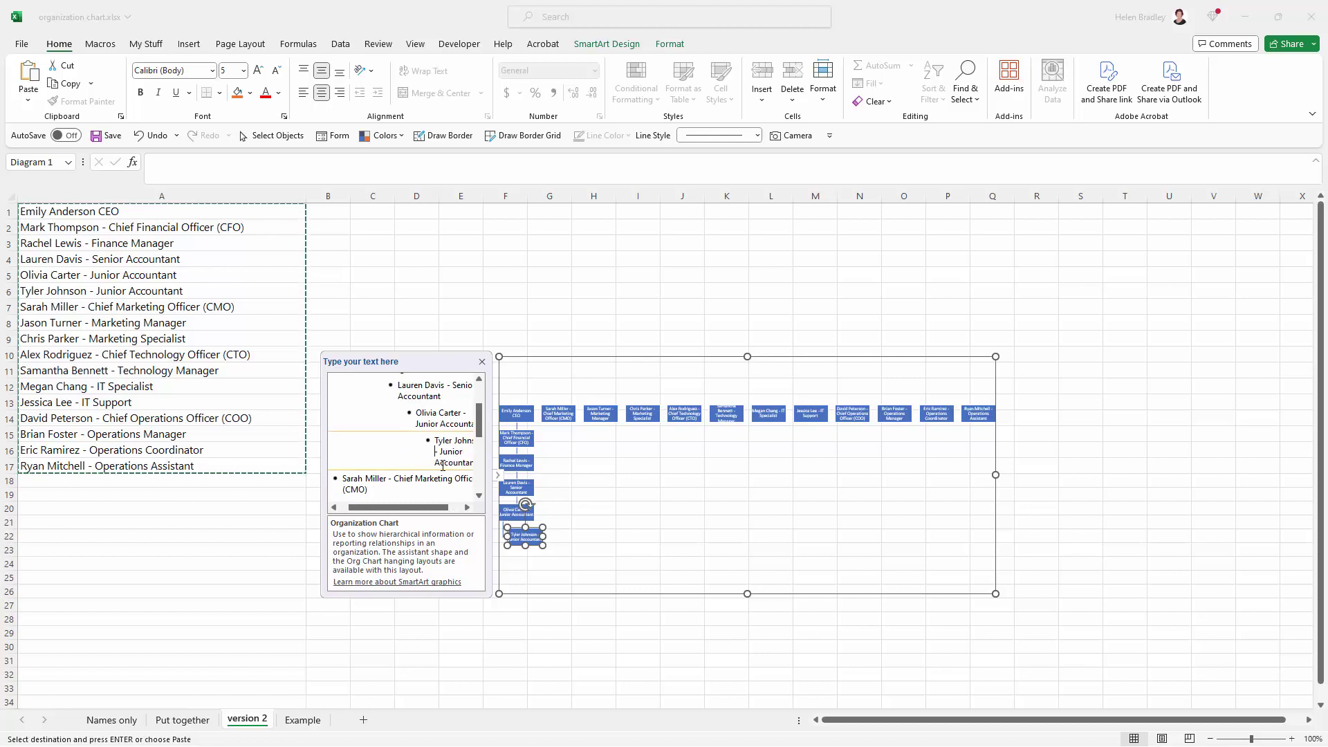
key("shift+Tab")
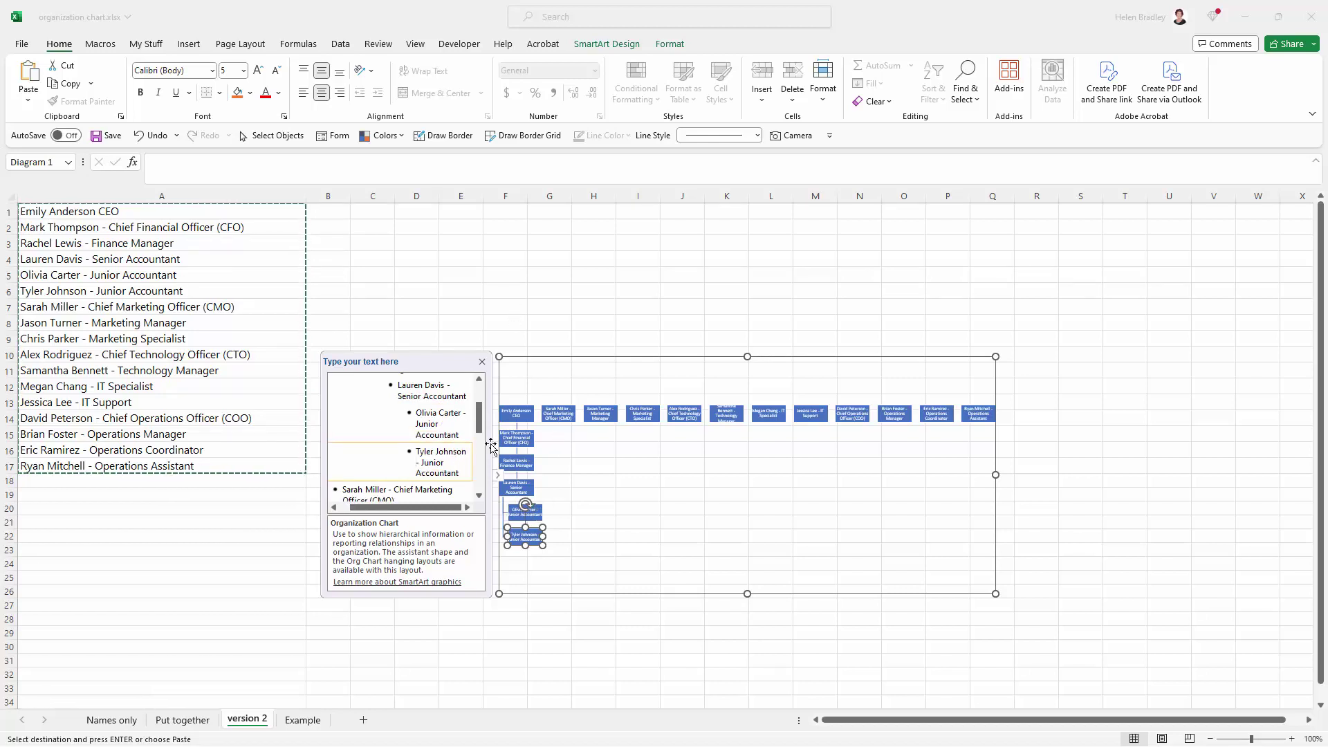
Demote the Chief Marketing Officer entry one level under the CEO and the Marketing Manager entry one level under the CMO.
left_click(364, 489)
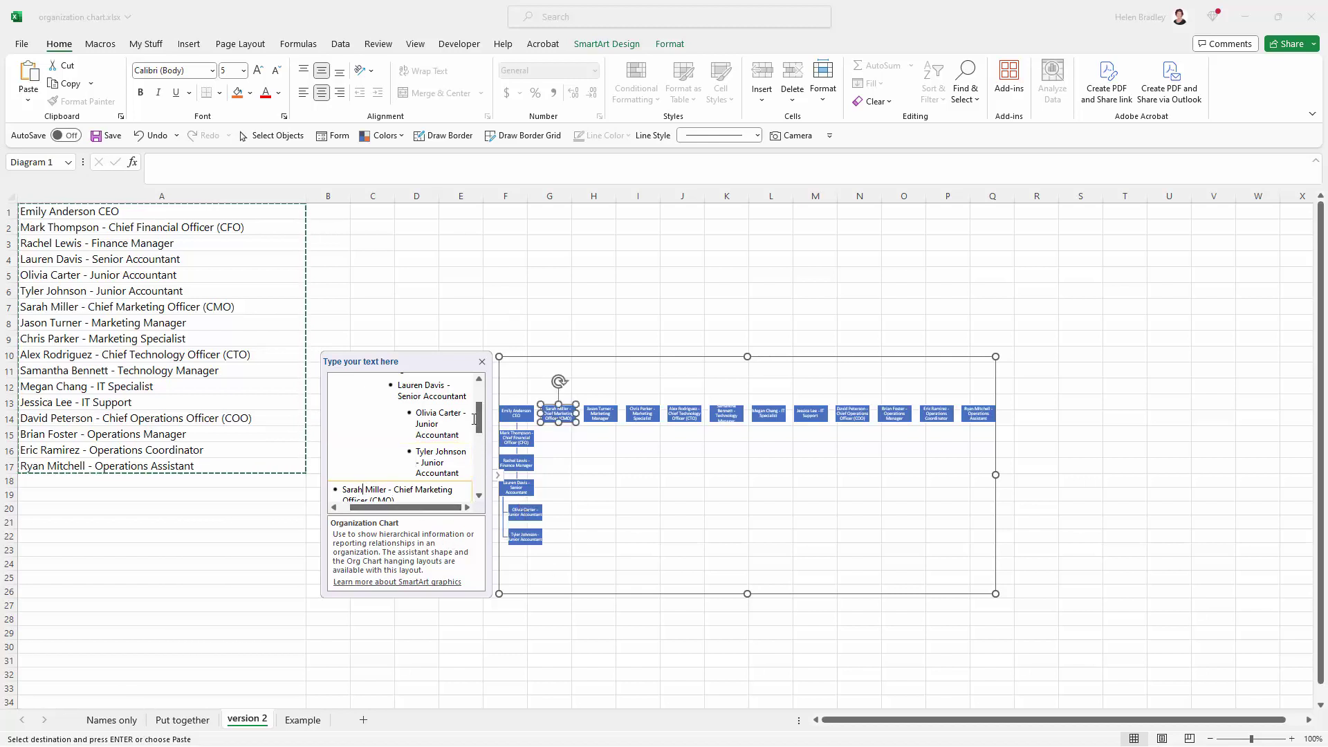
left_click_drag(478, 417, 478, 438)
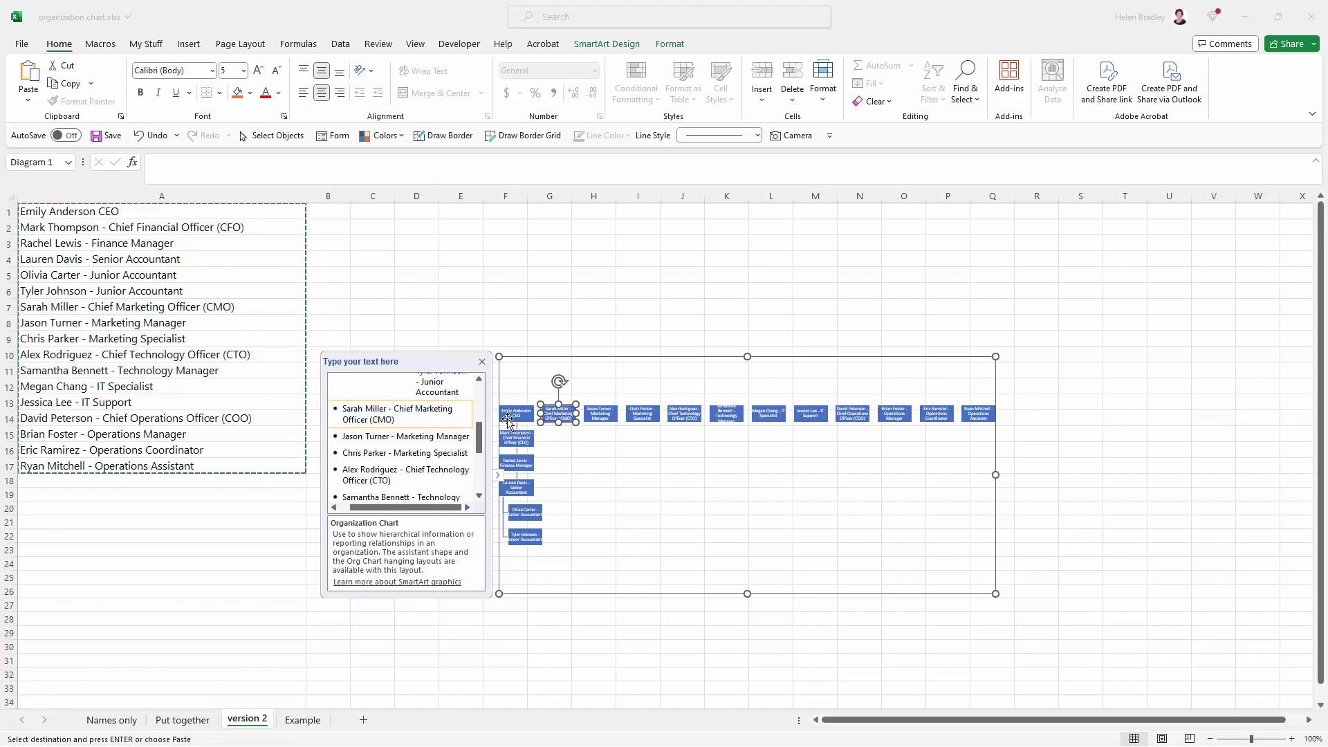
key("Tab")
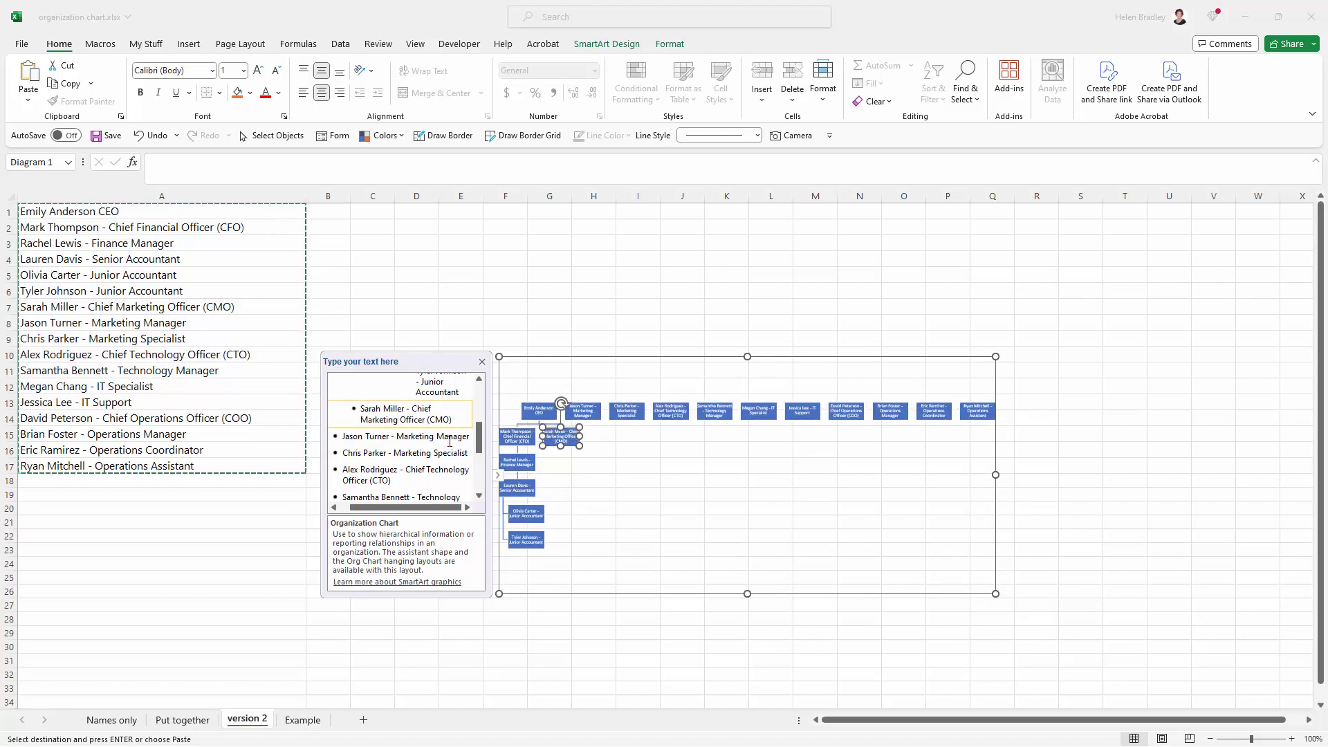
left_click(450, 437)
key("Tab")
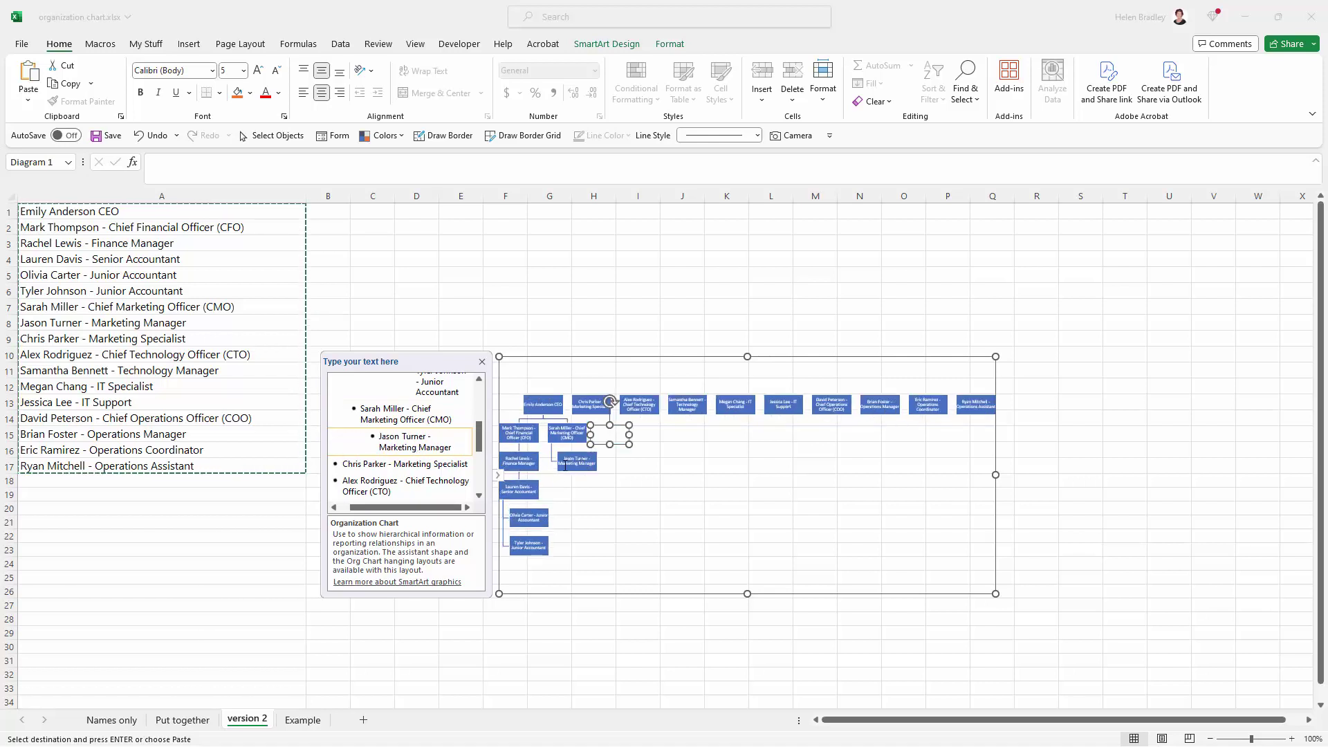
Demote the Marketing Specialist entry to one level under the Marketing Manager.
left_click(429, 465)
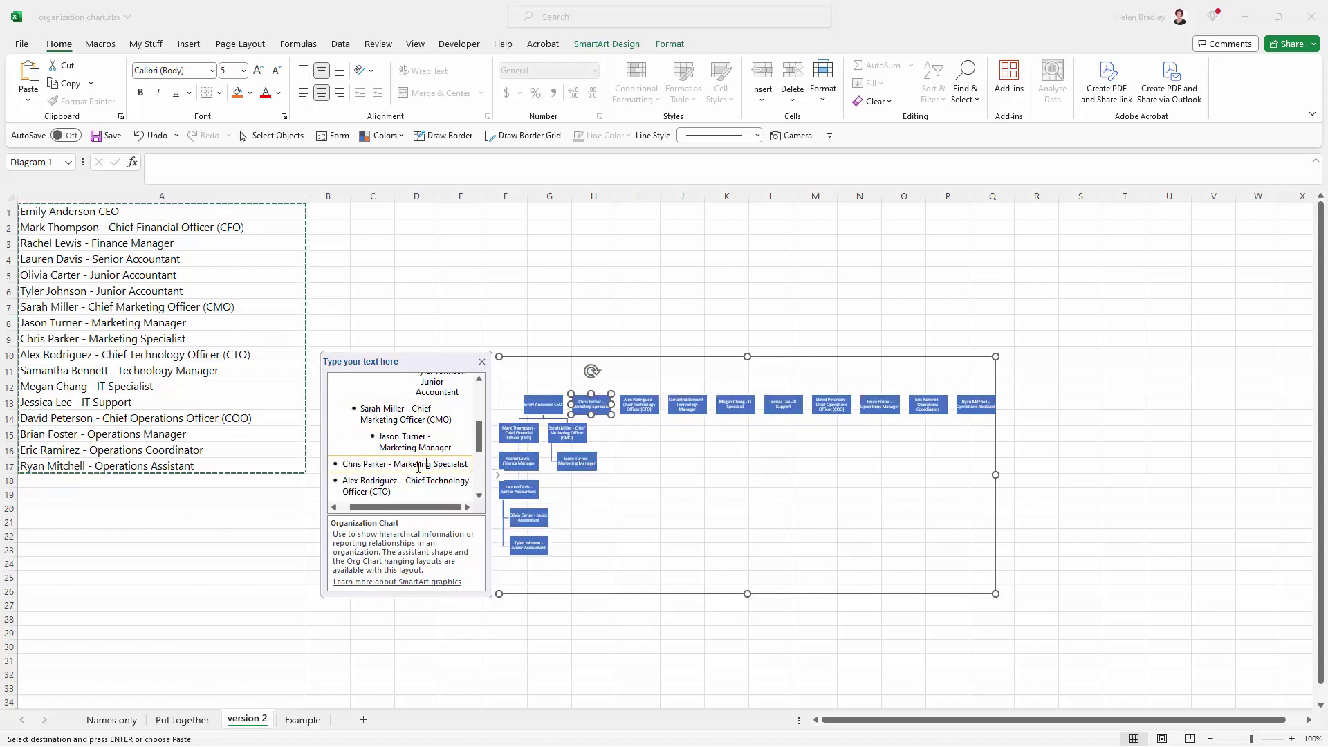
key("Tab")
key("Tab")
key("Tab")
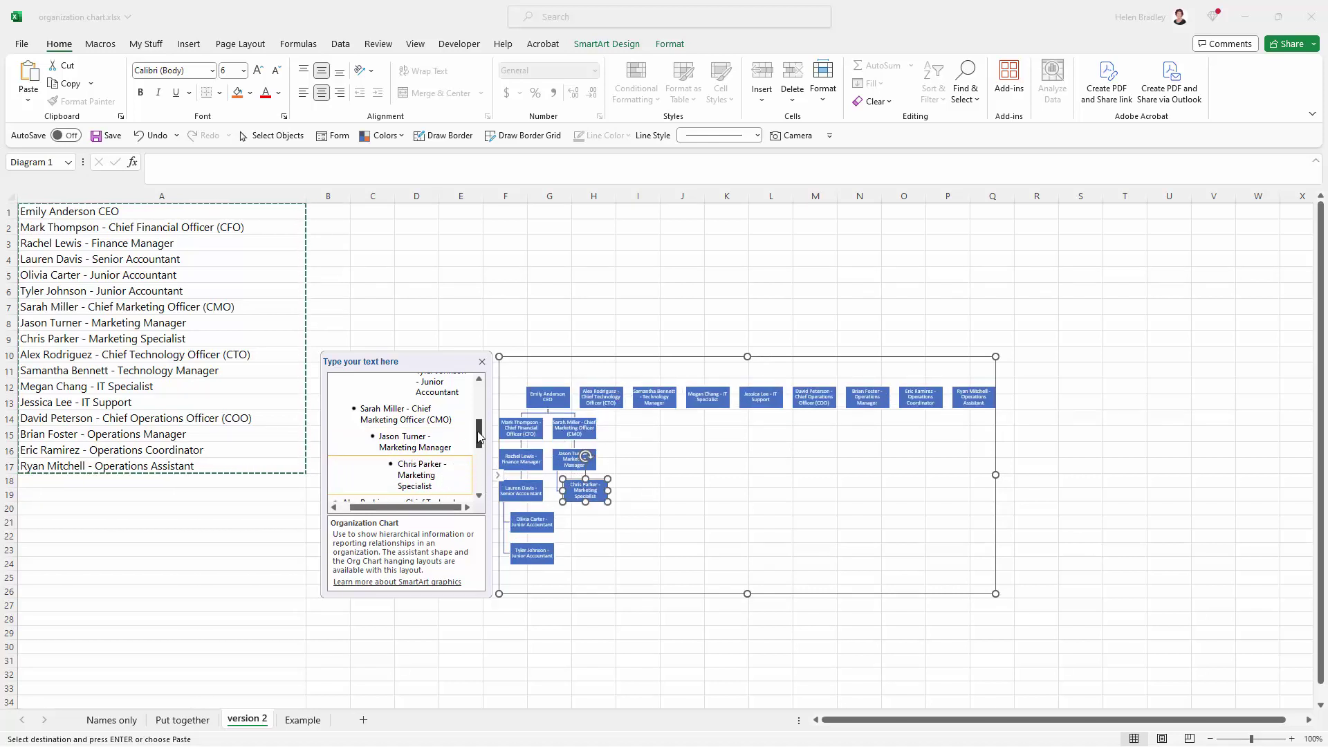
Demote the Chief Technology Officer entry one level under the CEO and the Technology Manager entry one level under the CTO.
scroll(429, 450, "down", 3)
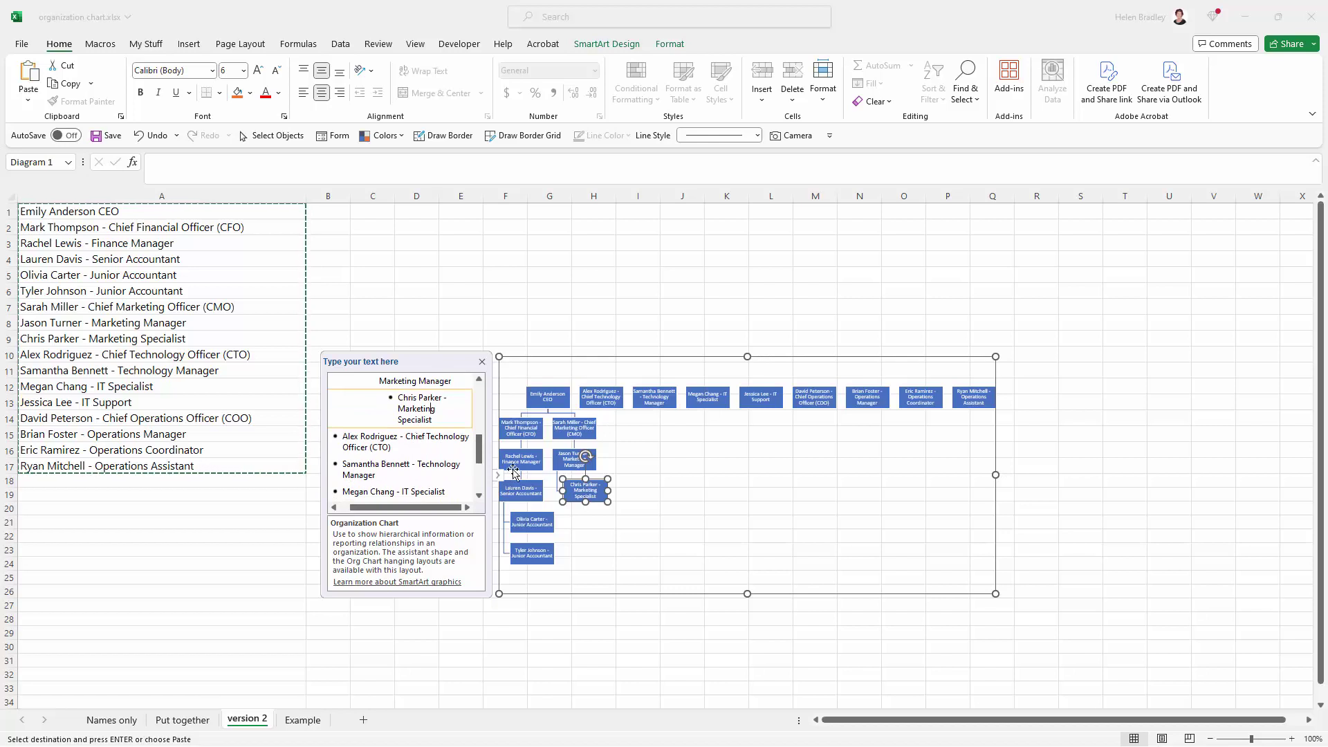
left_click(382, 440)
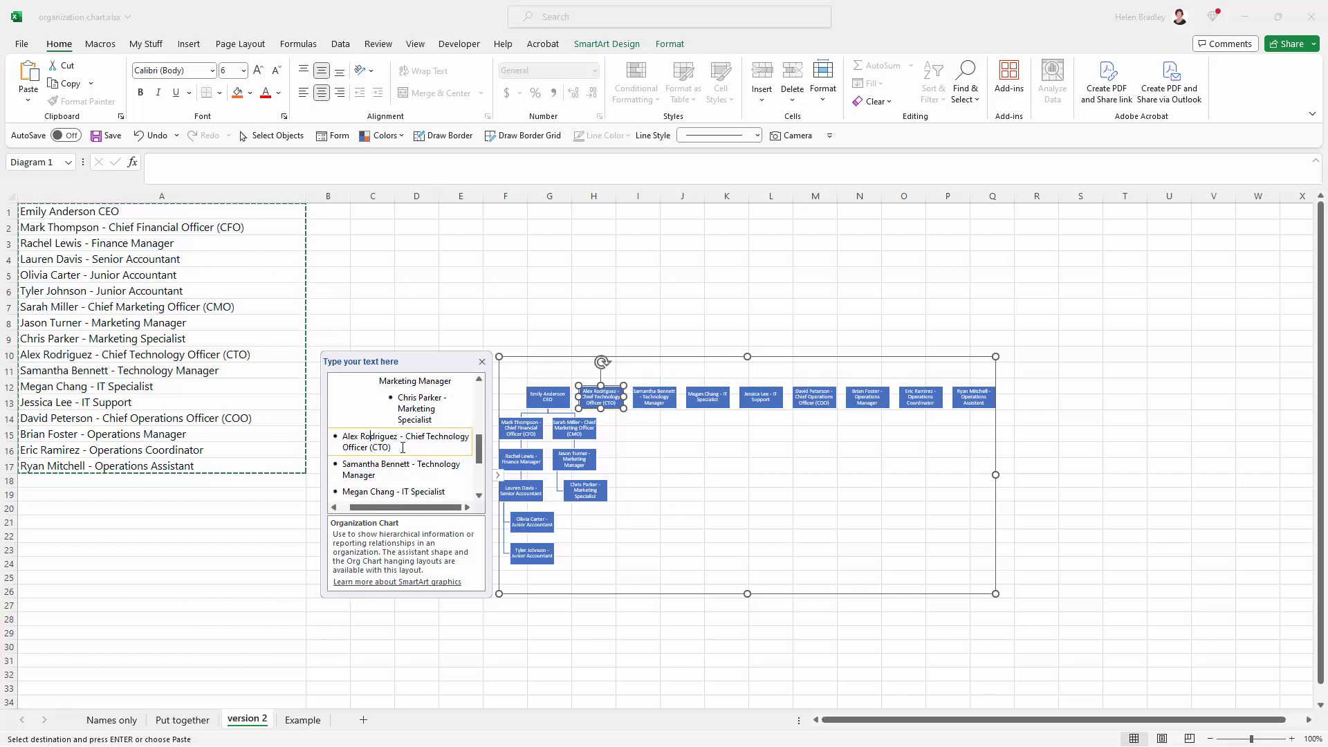
key("Tab")
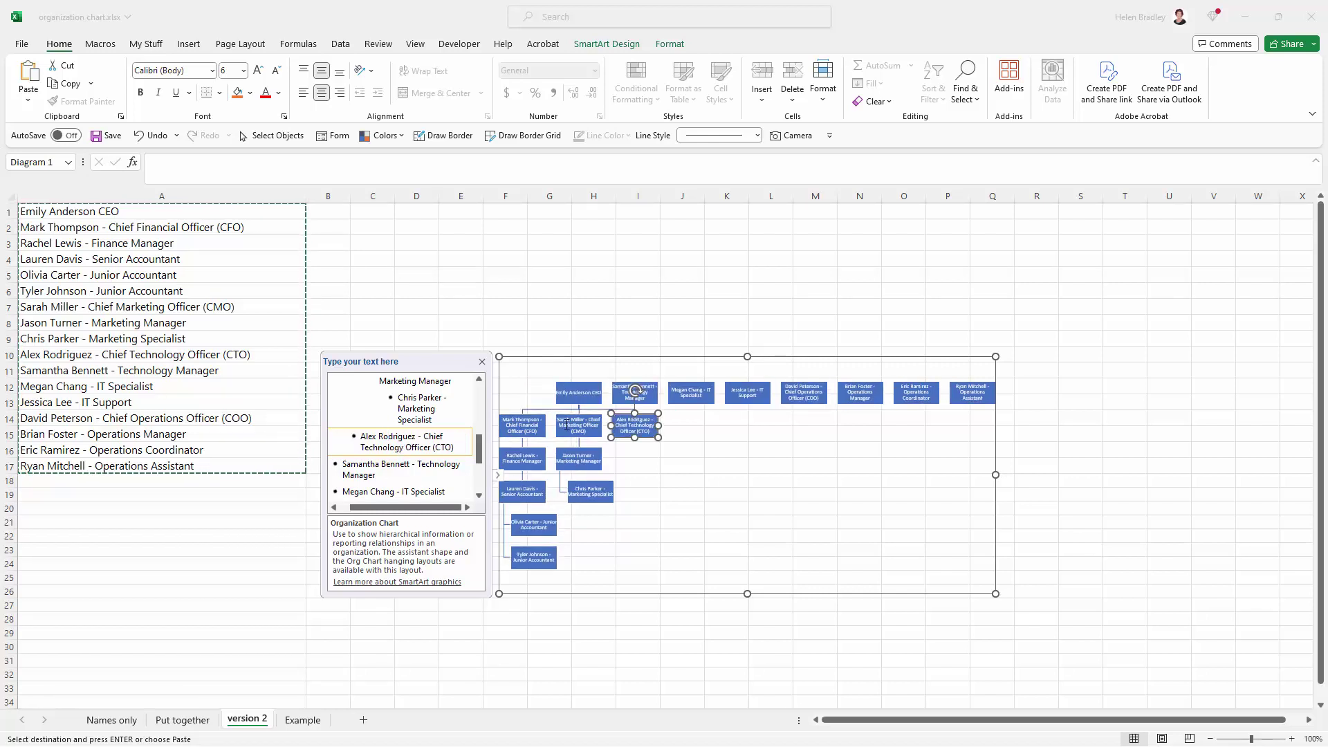
left_click(419, 468)
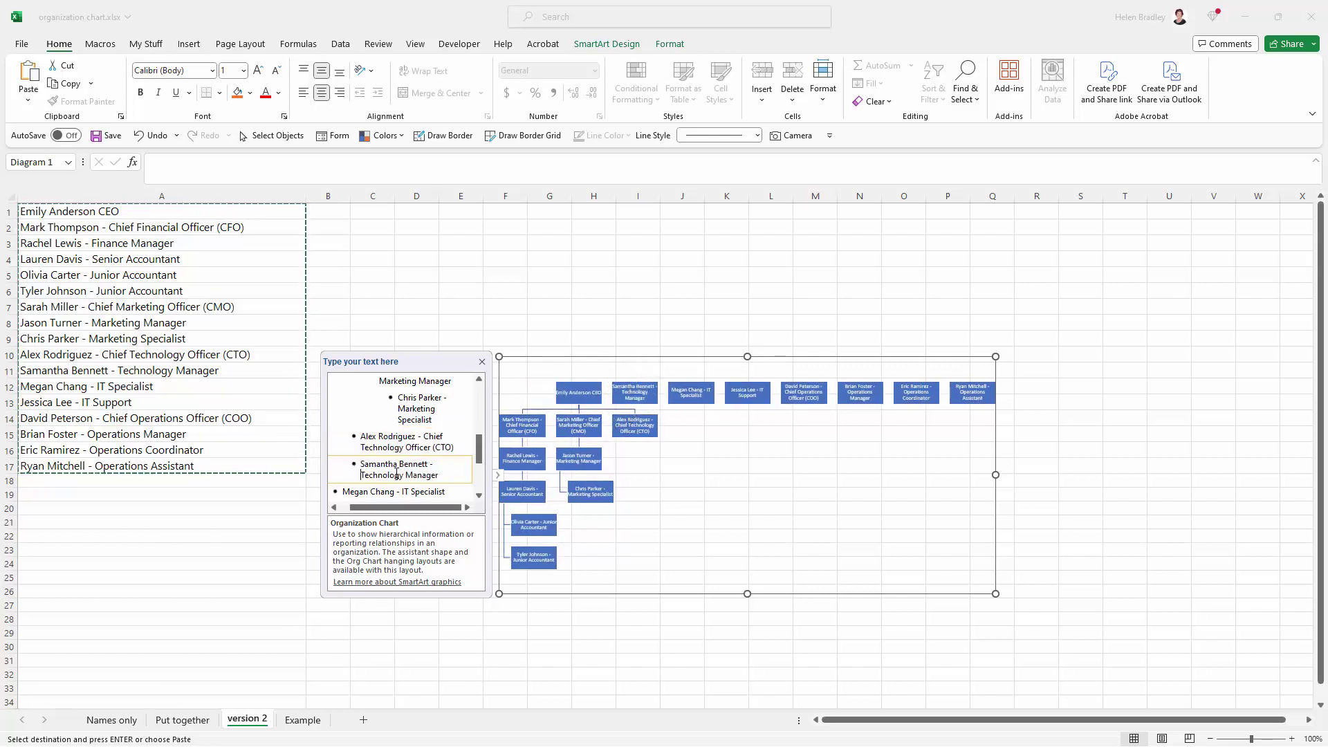
key("Tab")
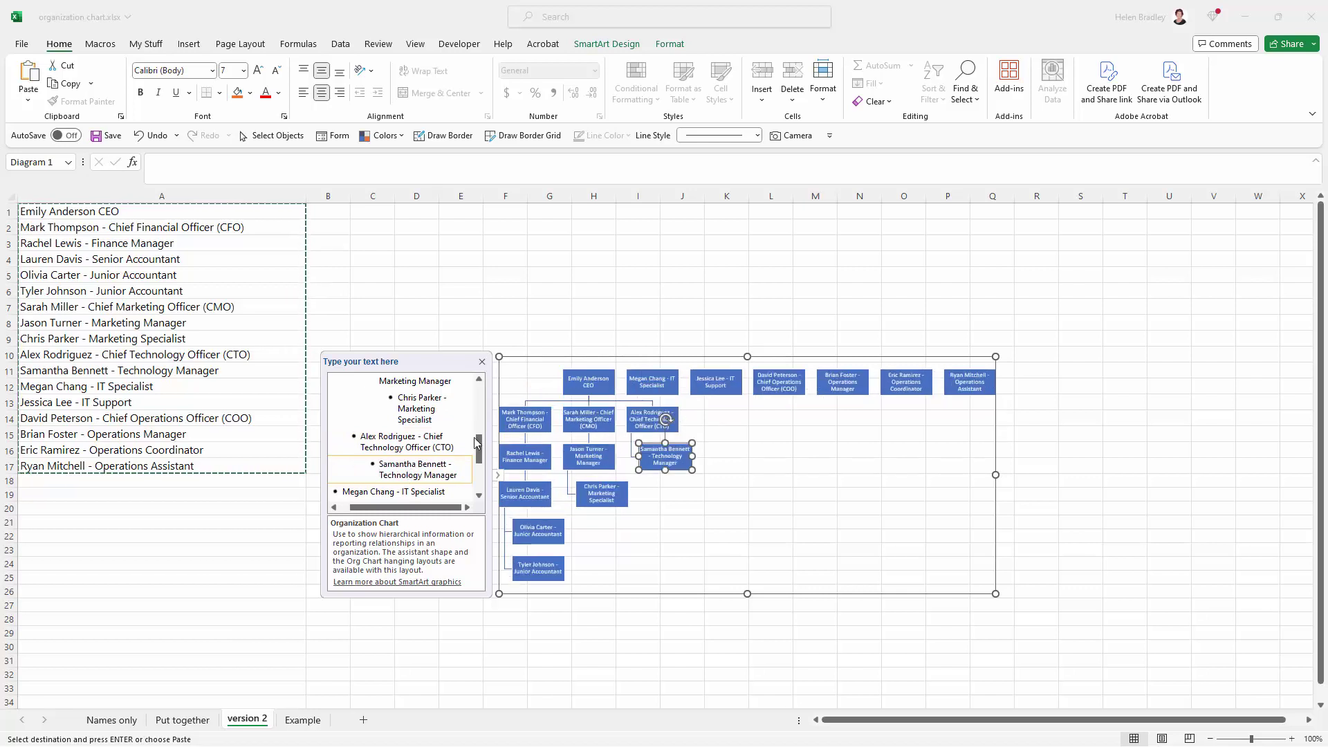
Demote the IT Specialist entry under the Technology Manager and the IT Support entry under the IT Specialist.
left_click_drag(479, 451, 477, 465)
left_click(383, 414)
key("Tab")
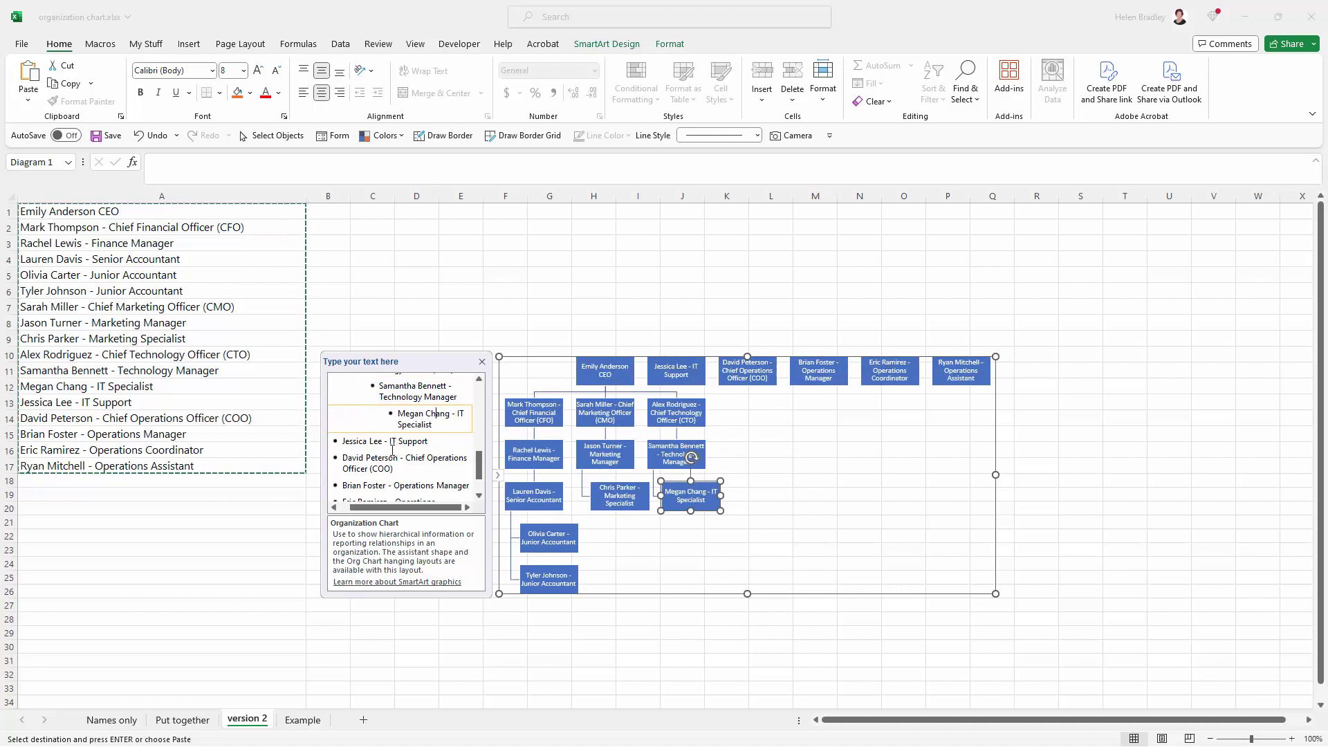
left_click(374, 441)
key("Tab")
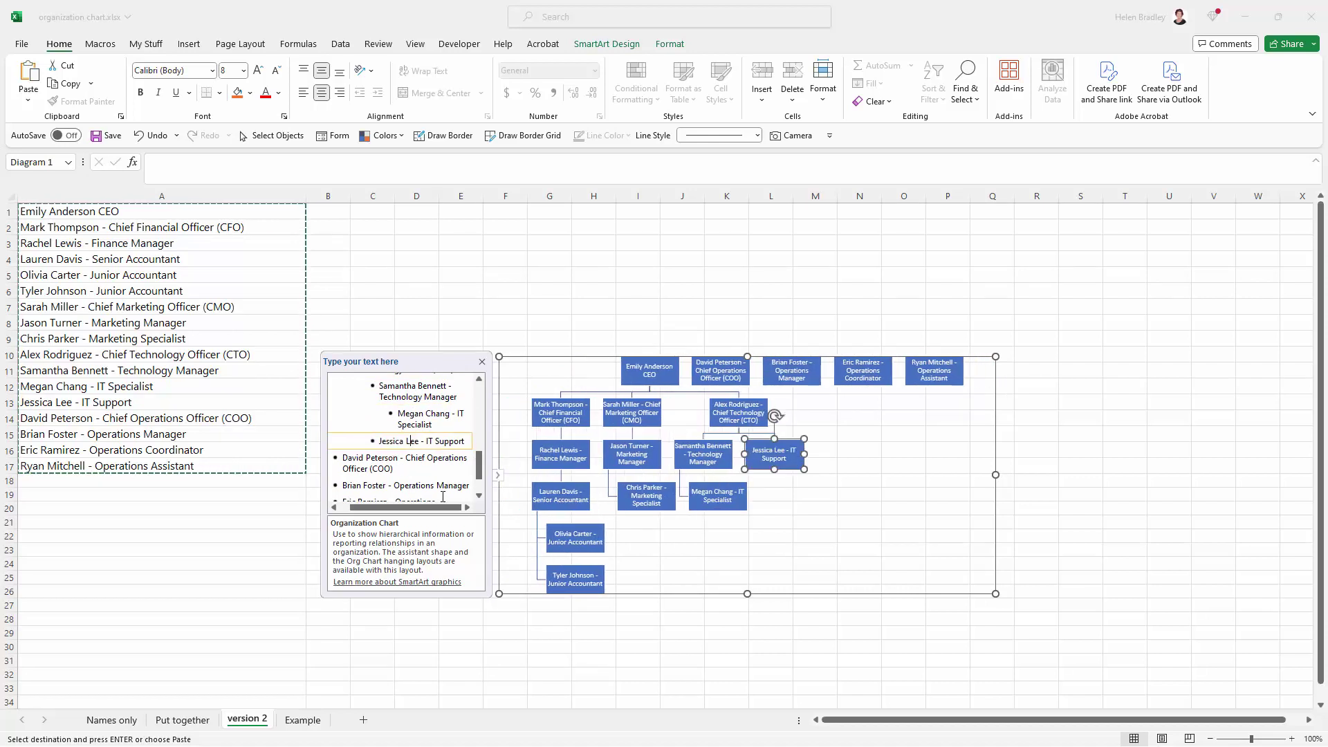
key("Tab")
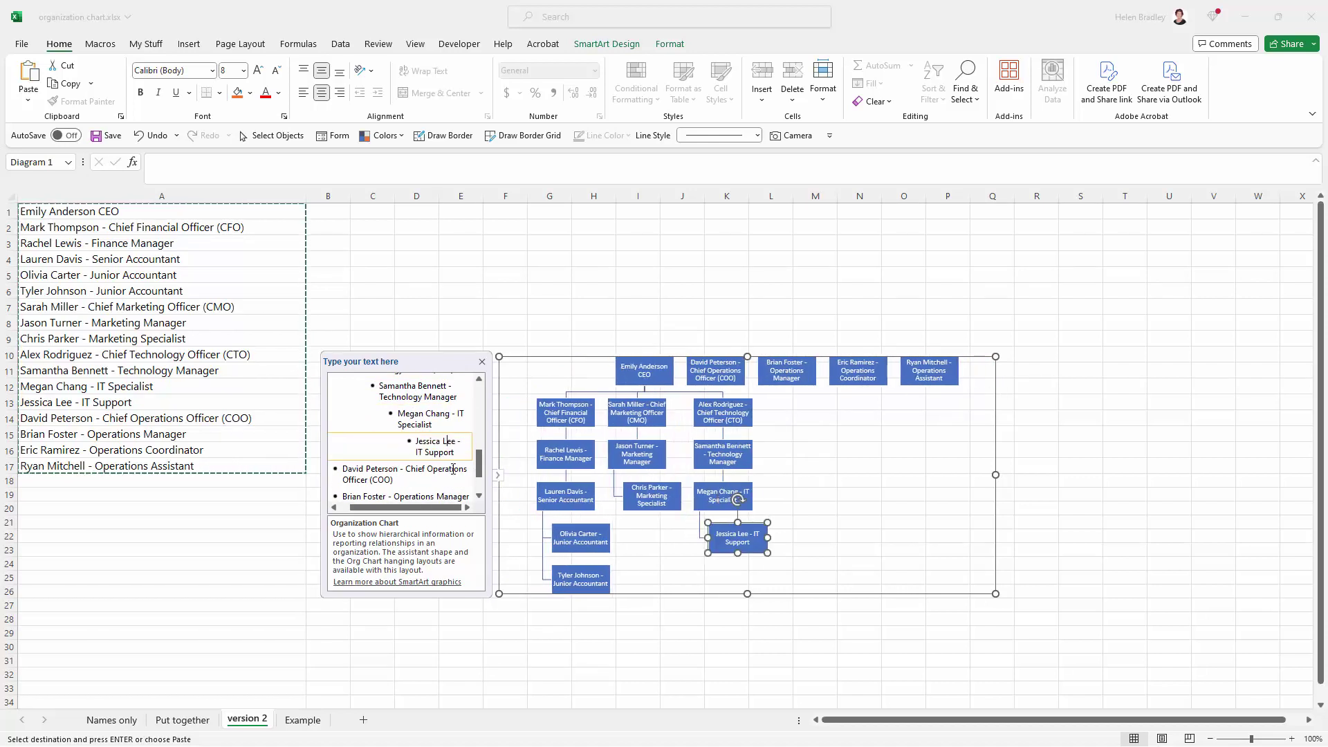
Demote the Chief Operations Officer entry one level under the CEO and the Operations Manager entry one level under the COO.
left_click(413, 474)
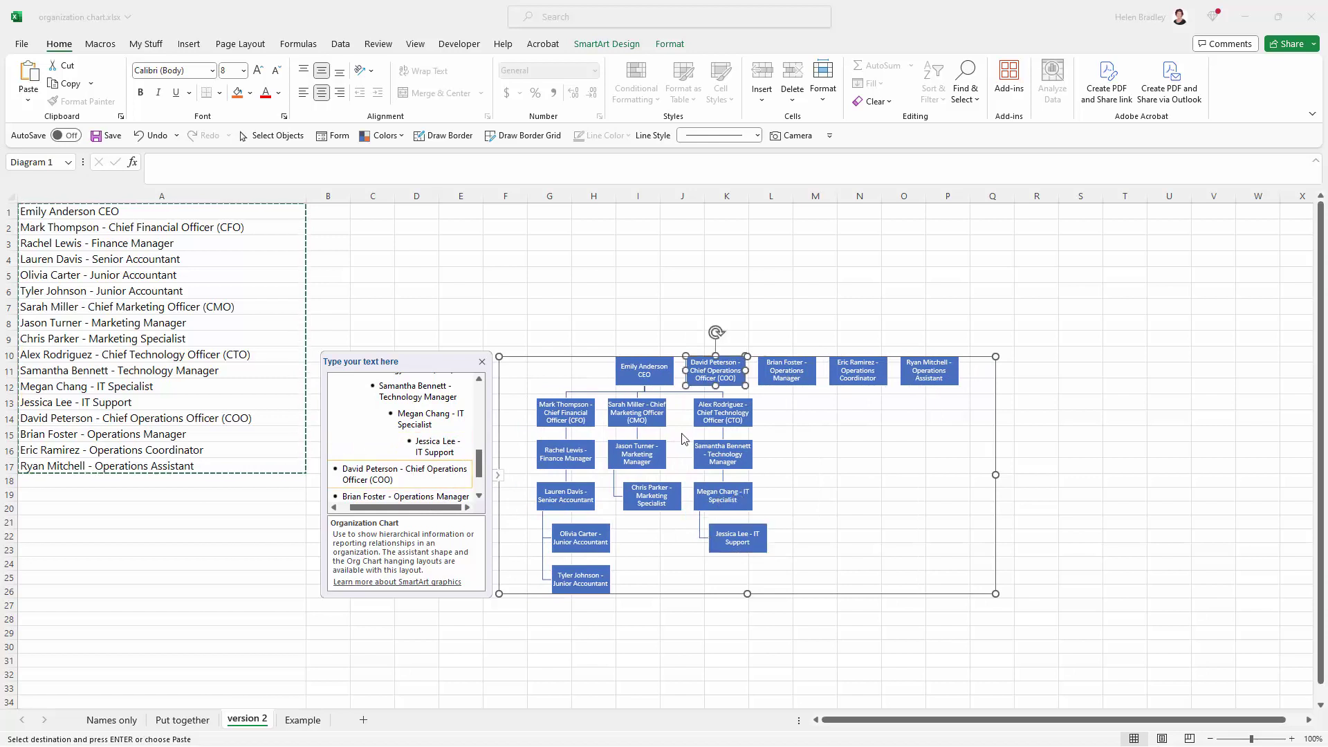
key("Tab")
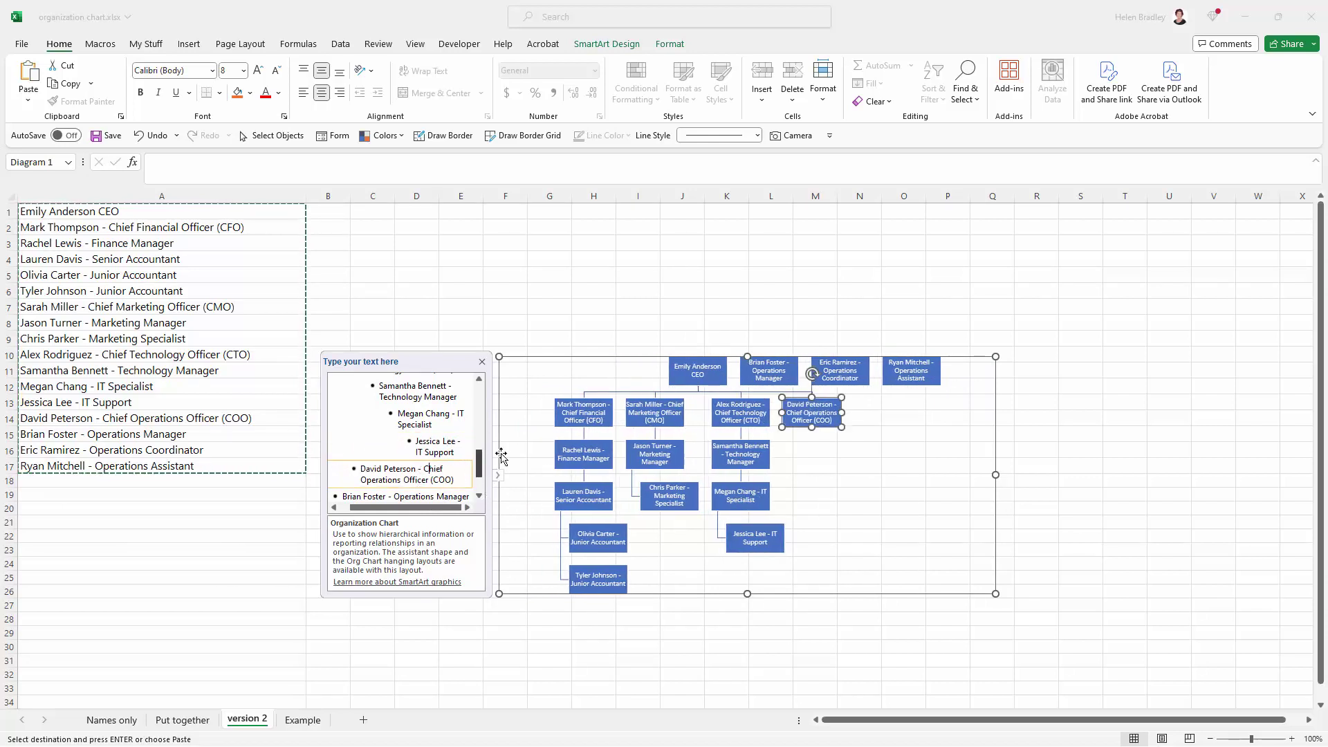
left_click_drag(481, 462, 482, 489)
left_click(384, 440)
key("Tab")
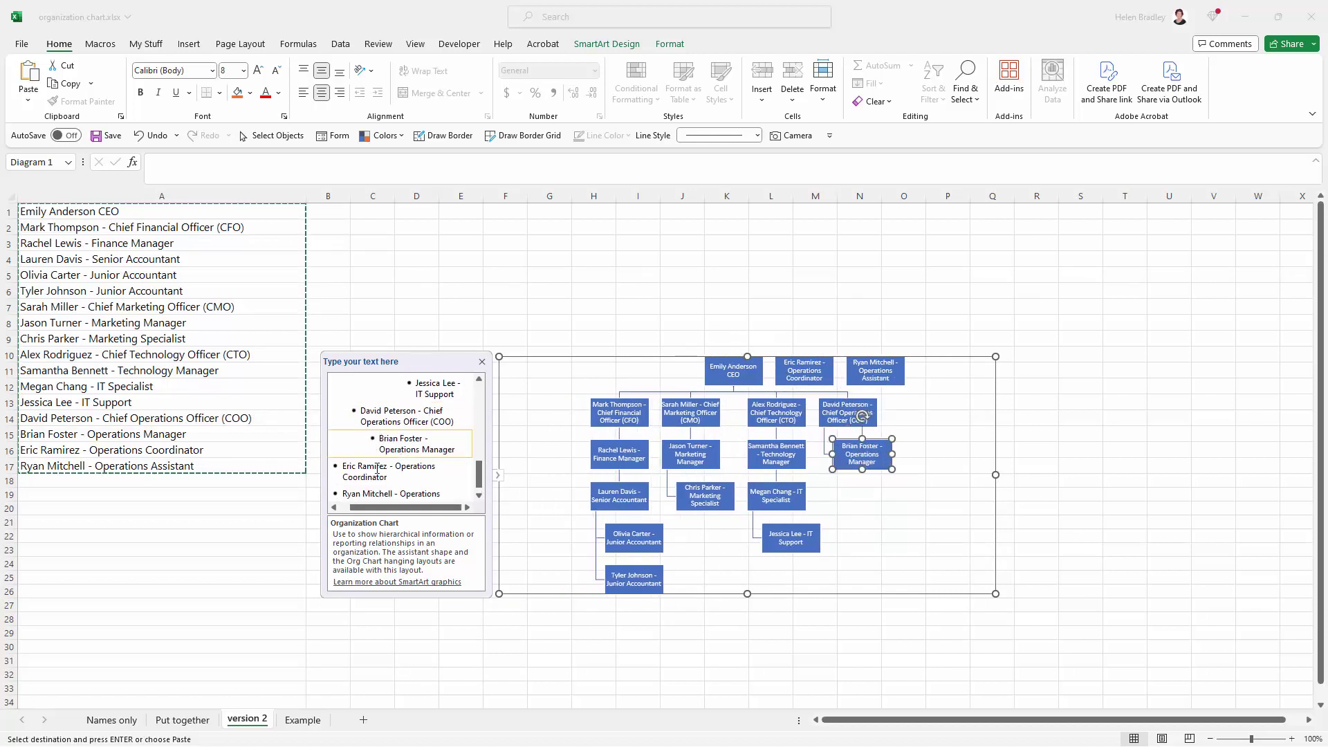
Demote the Operations Coordinator entry under the Operations Manager and the Operations Assistant entry under the Operations Coordinator.
left_click(377, 470)
key("Tab")
key("Tab")
key("Tab")
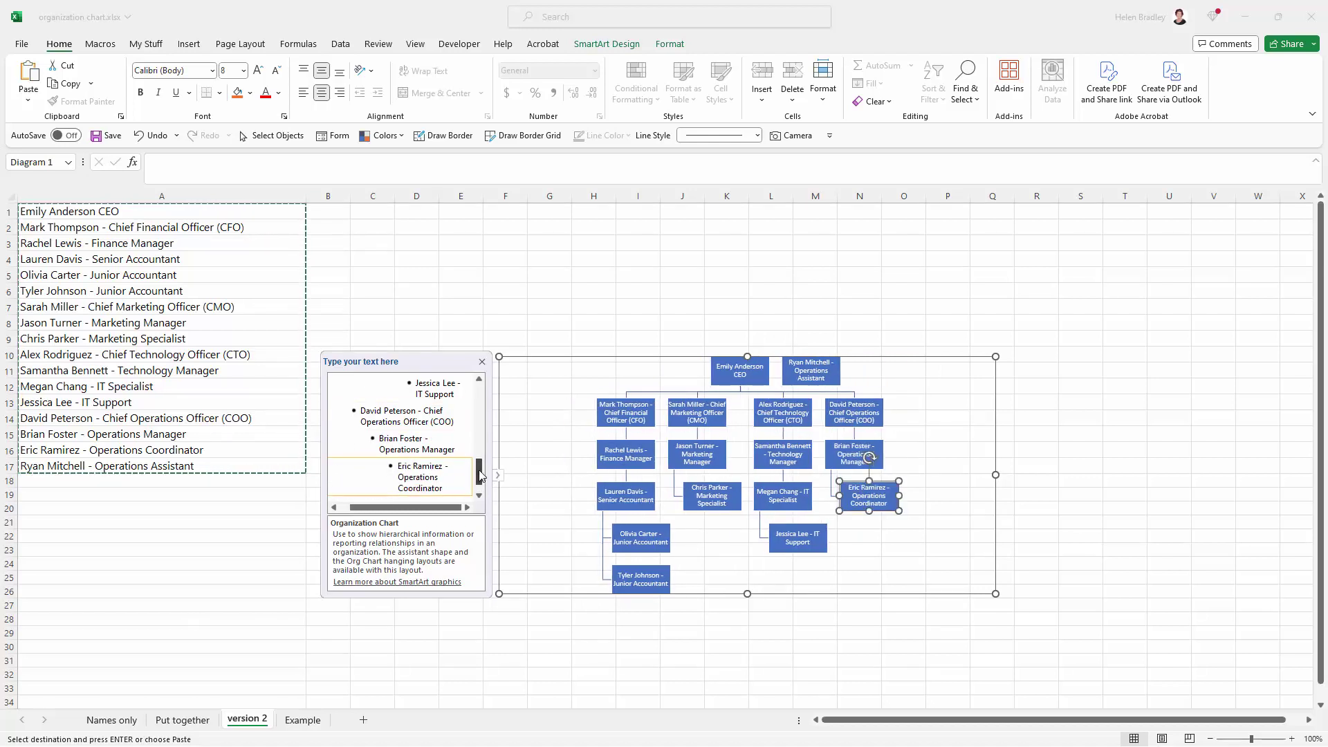
scroll(479, 474, "down", 1)
left_click(384, 486)
key("Tab")
key("Tab")
key("Tab")
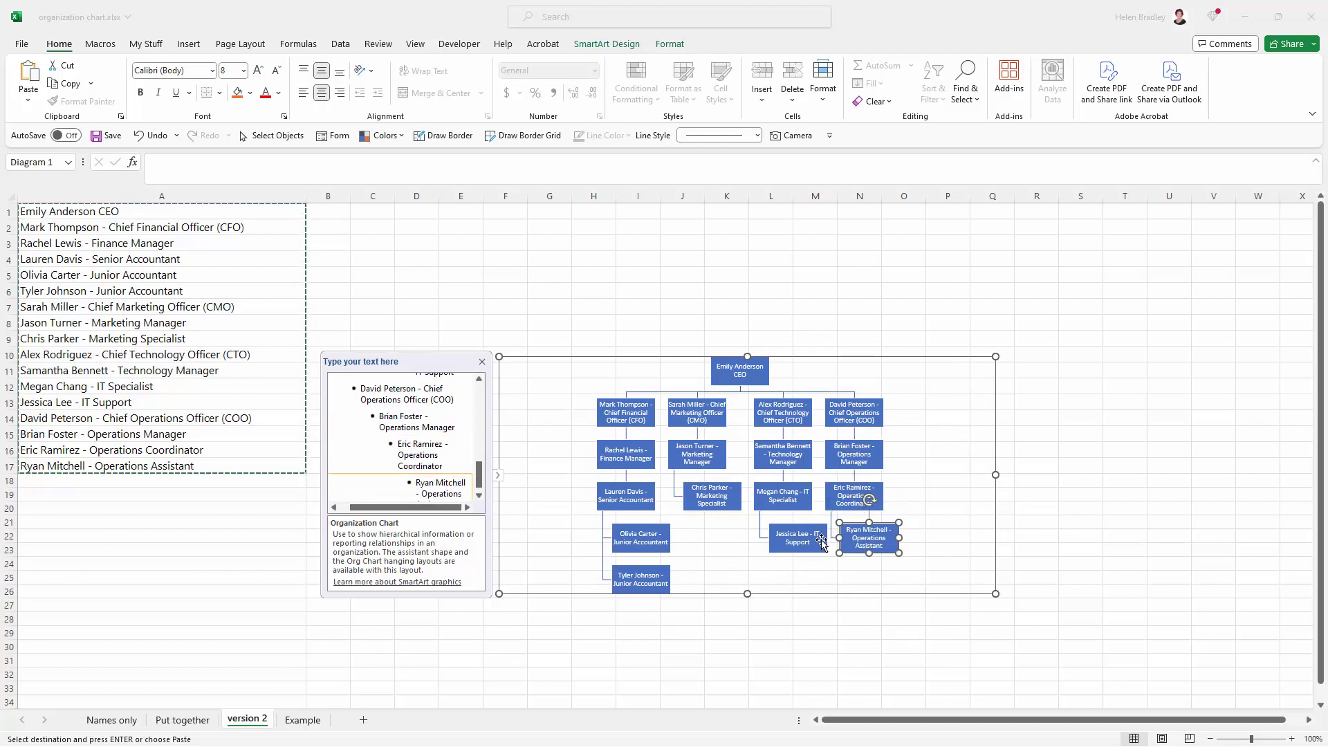
Close the text pane, then move the chart up beside the staff list and enlarge it.
left_click(482, 361)
left_click_drag(545, 357, 443, 229)
left_click_drag(885, 467, 952, 533)
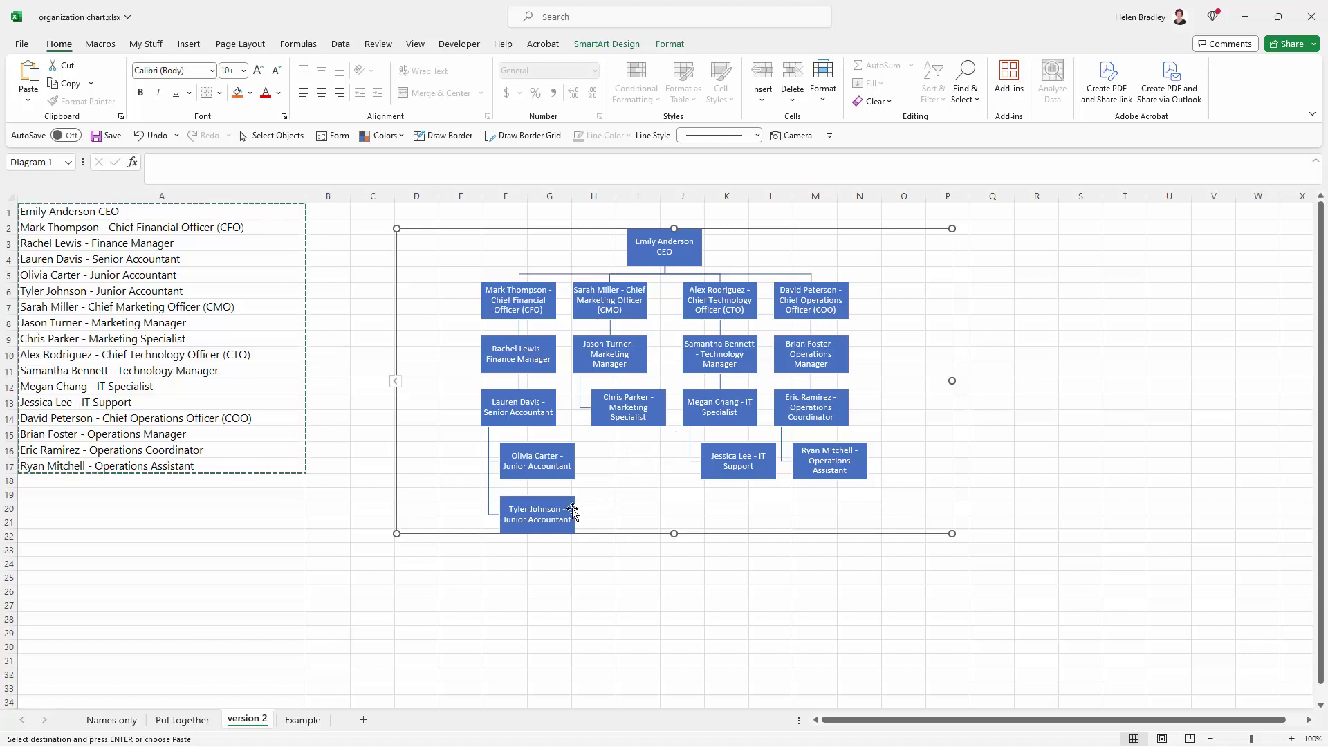
key("Escape")
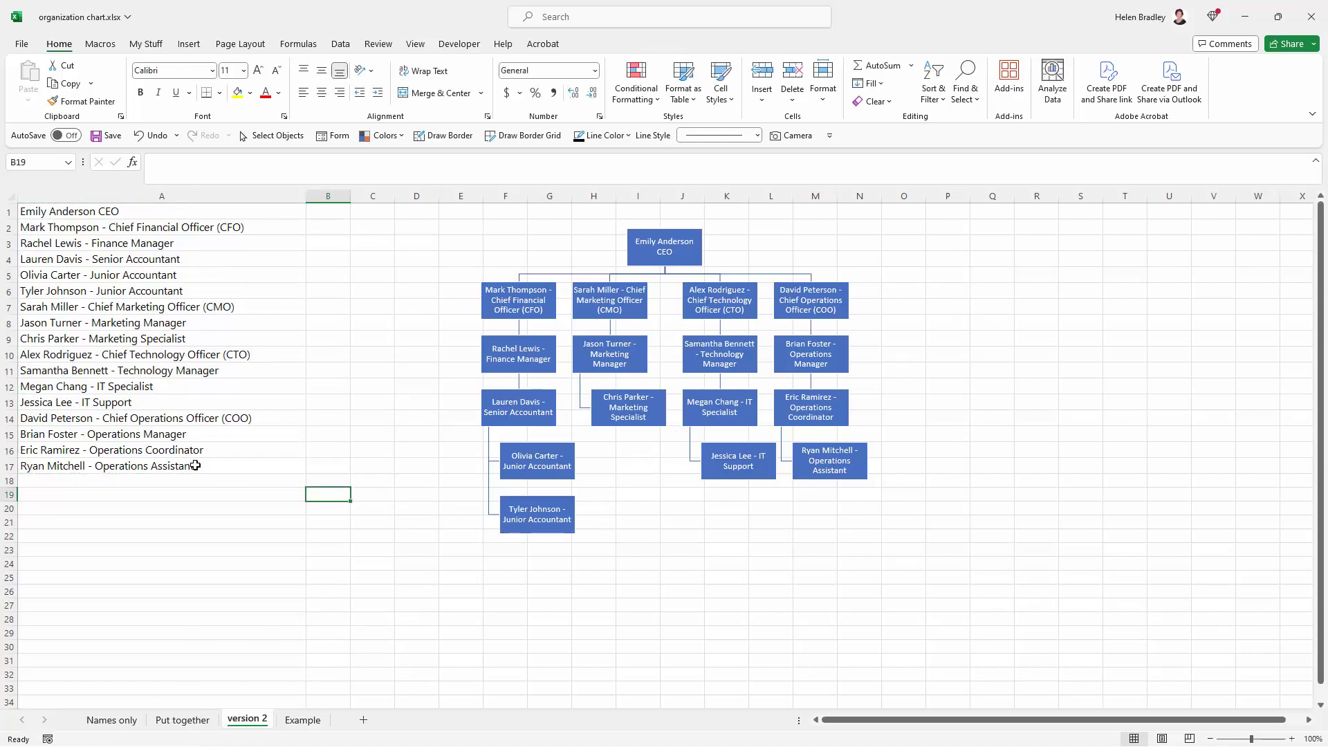
Open the Put together sheet and examine how name and title share a cell in A1 and A7.
left_click(183, 722)
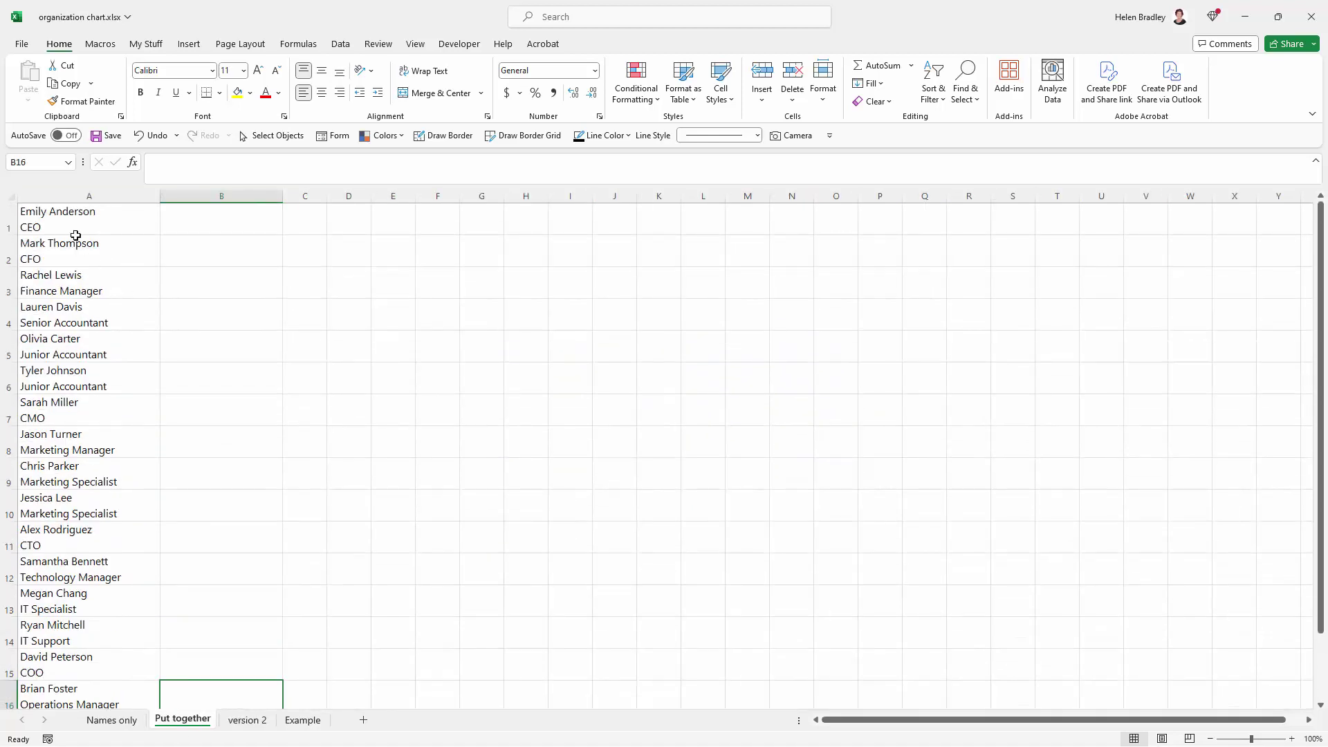
left_click(65, 213)
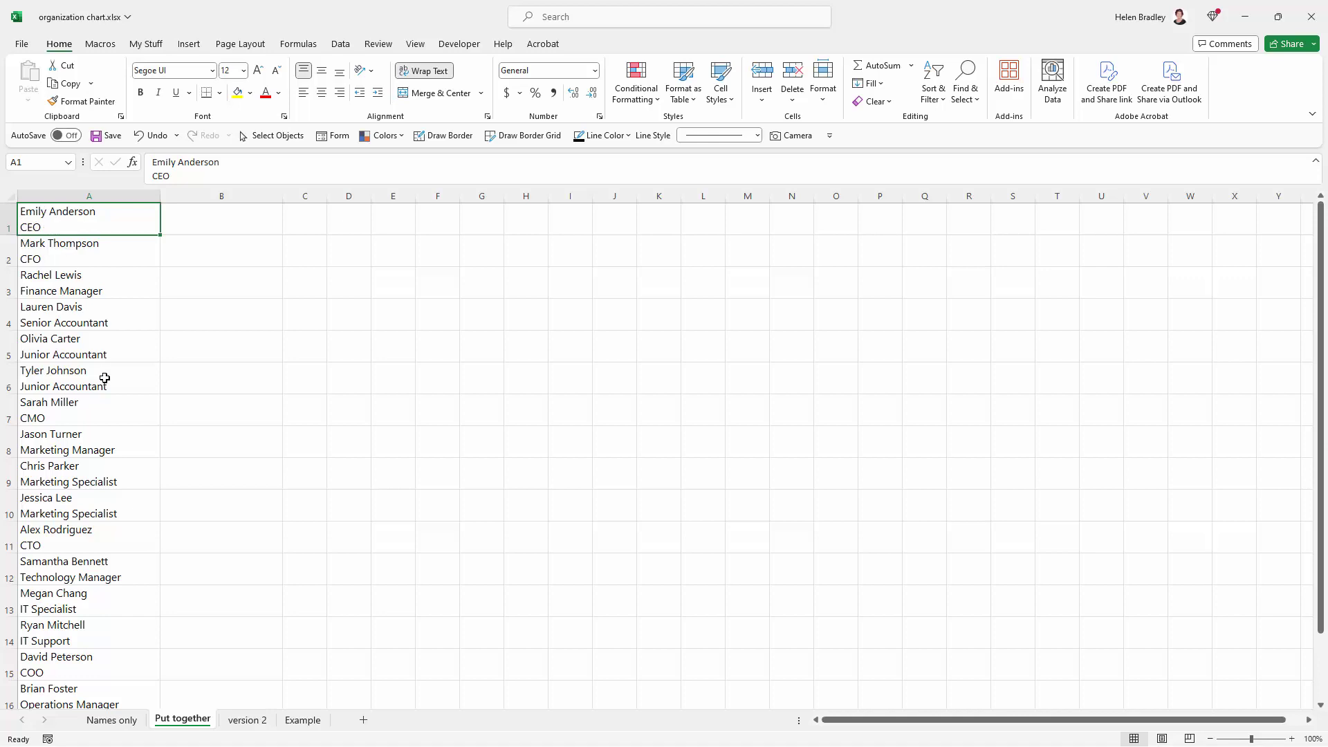
left_click(88, 406)
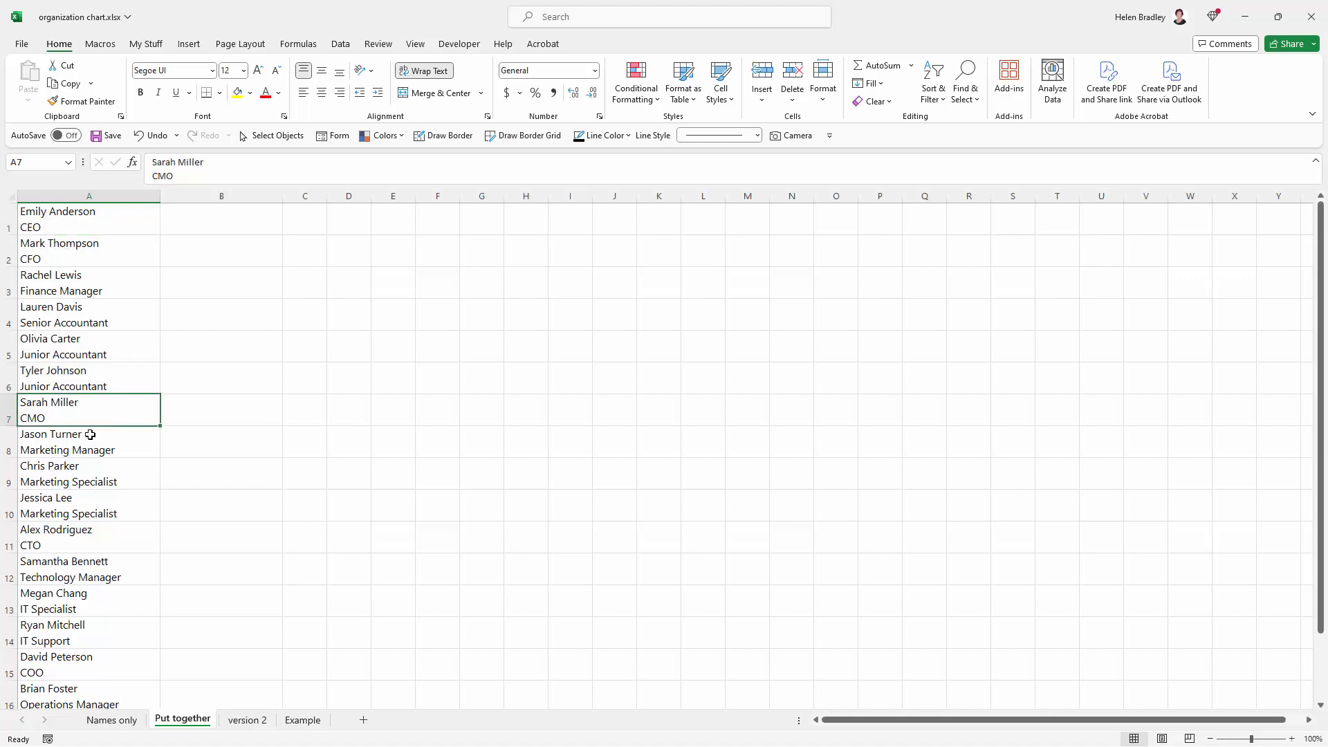
Enter a staff member's name with the title CMO on a second line in cell B2, and clear the cell again.
left_click(242, 255)
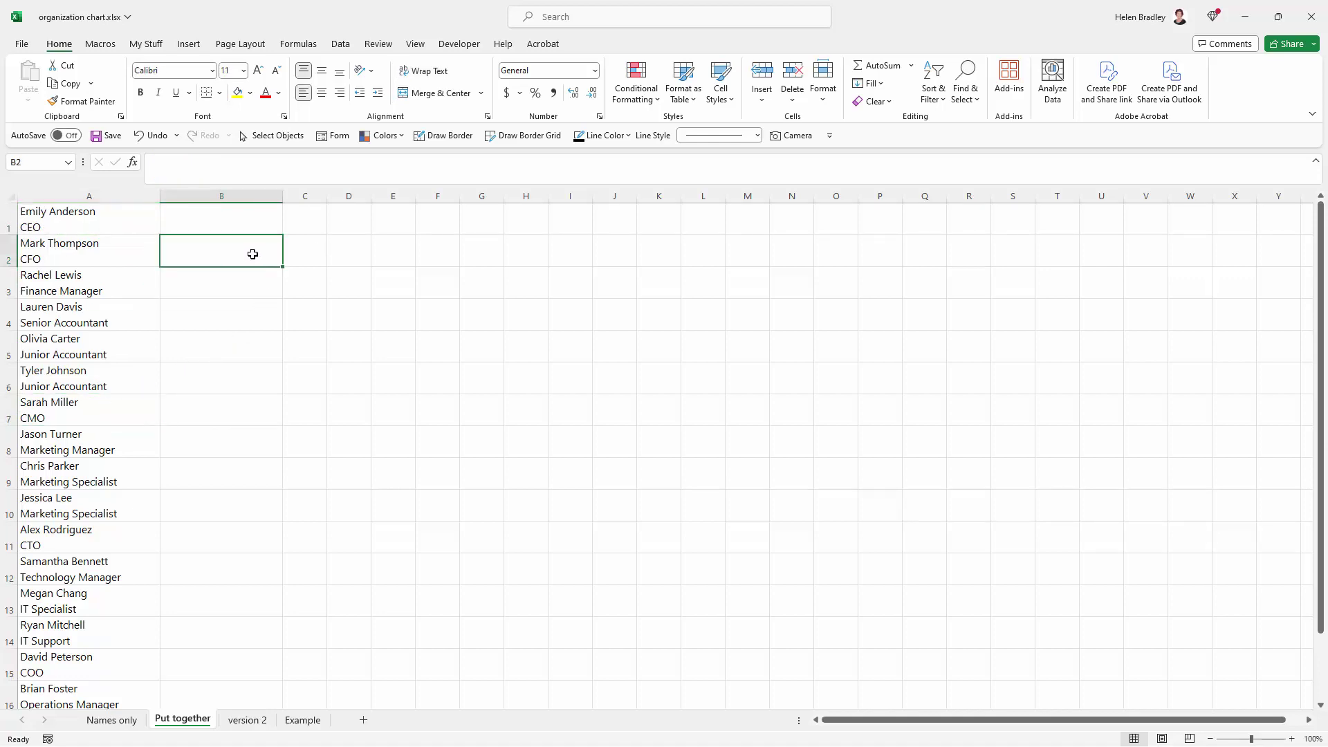
type("Sarah Miller")
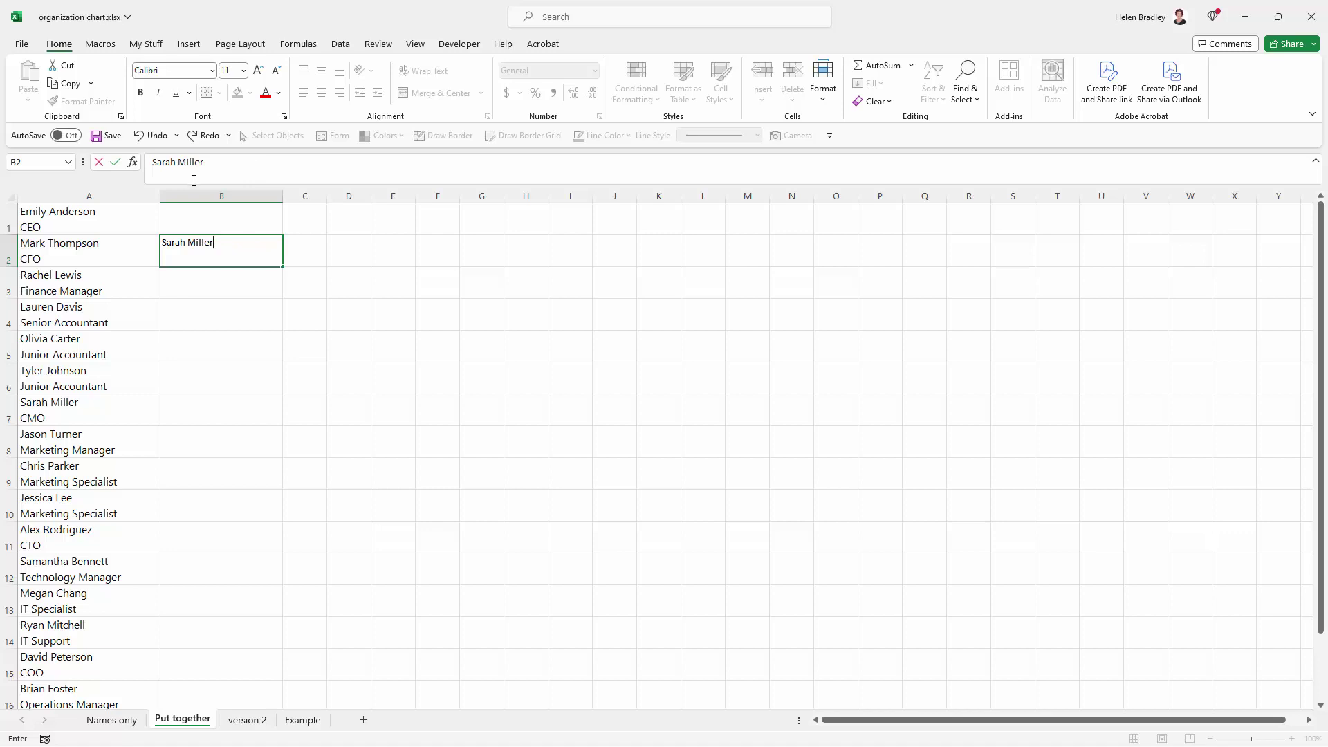
key("alt")
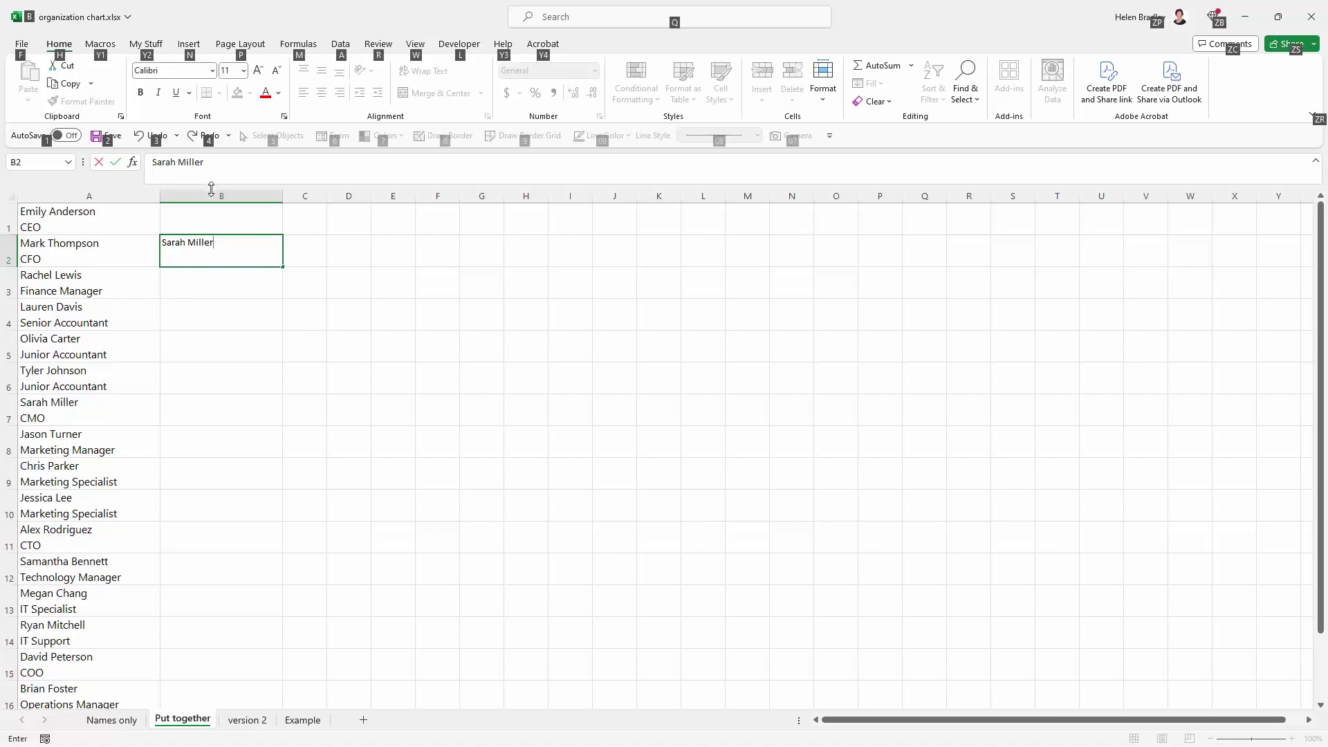
key("alt+Return")
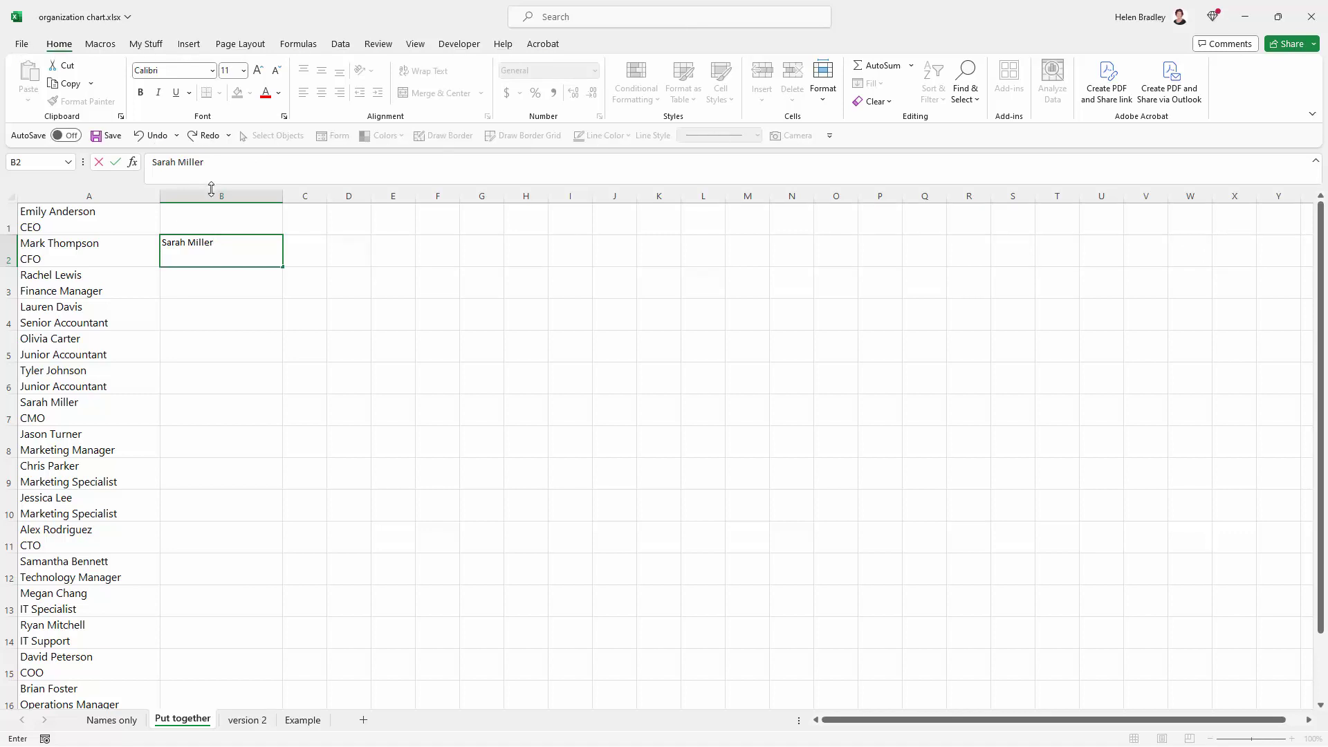
type("CMO")
key("Return")
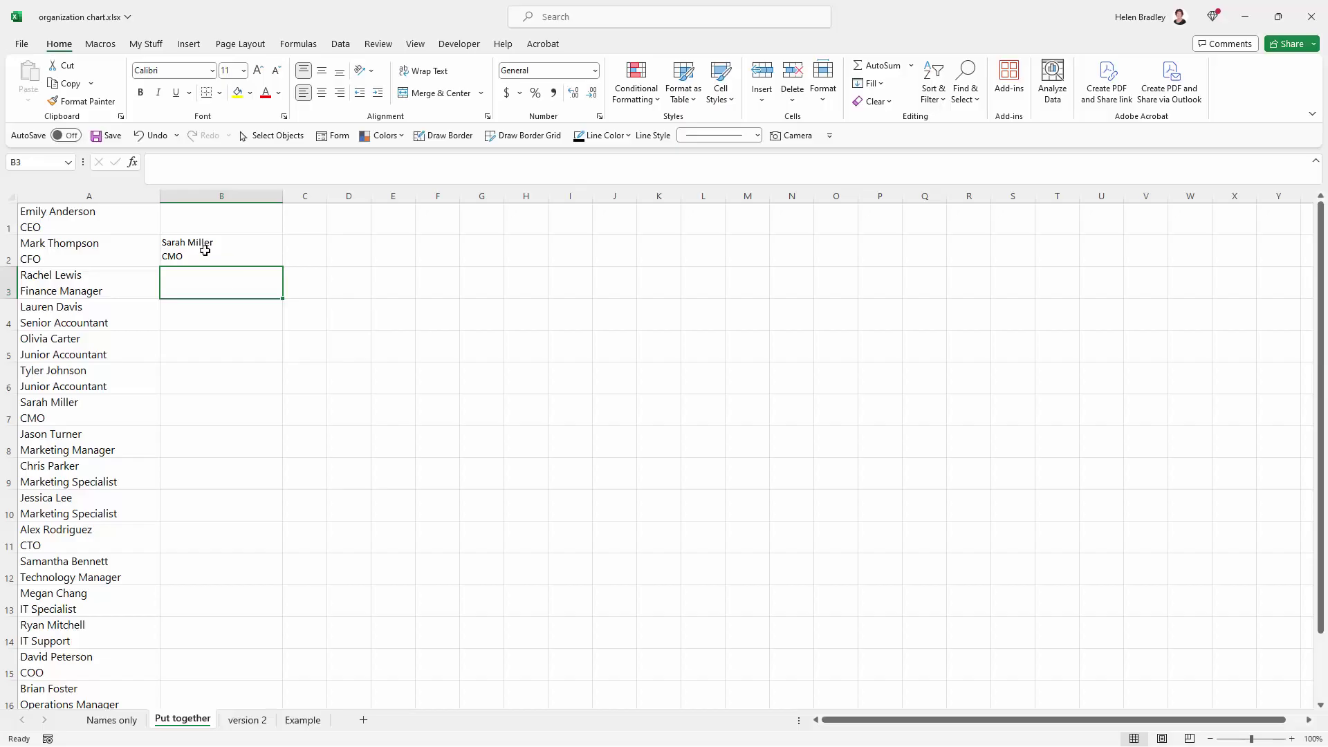
left_click(205, 249)
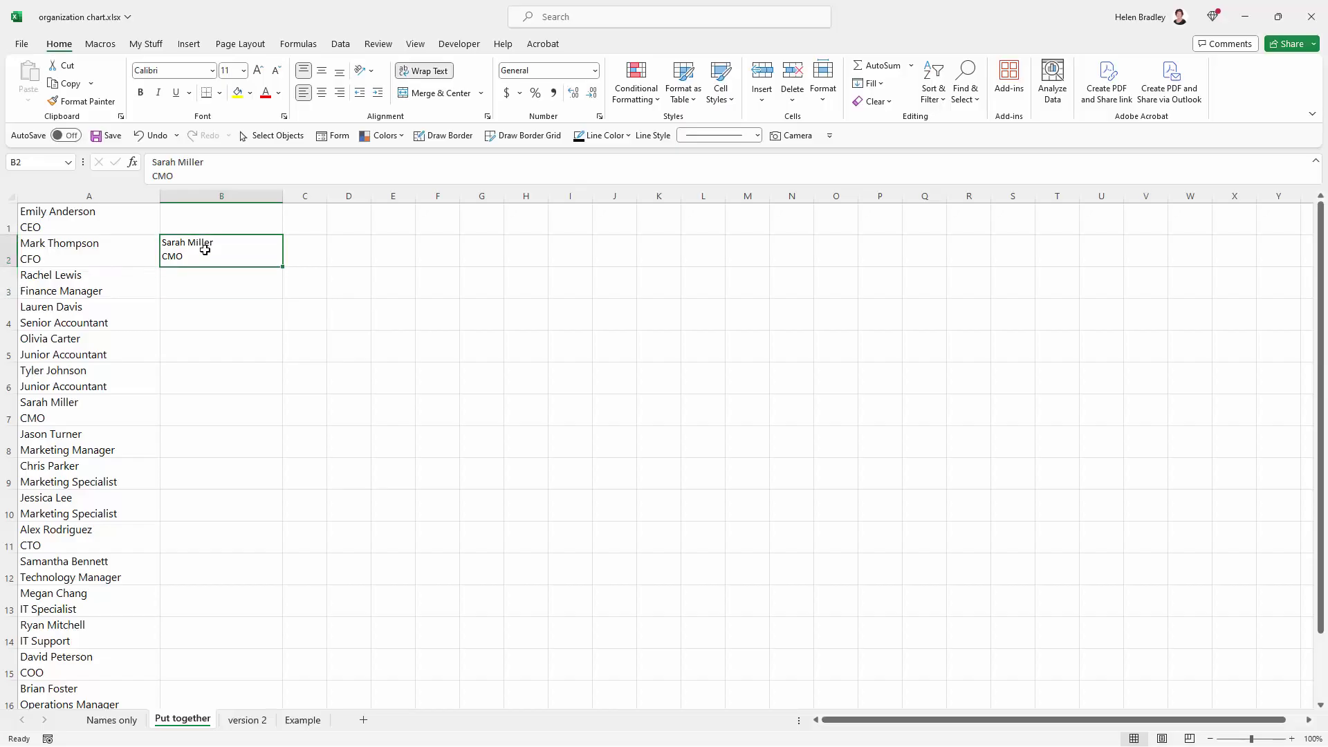
key("Delete")
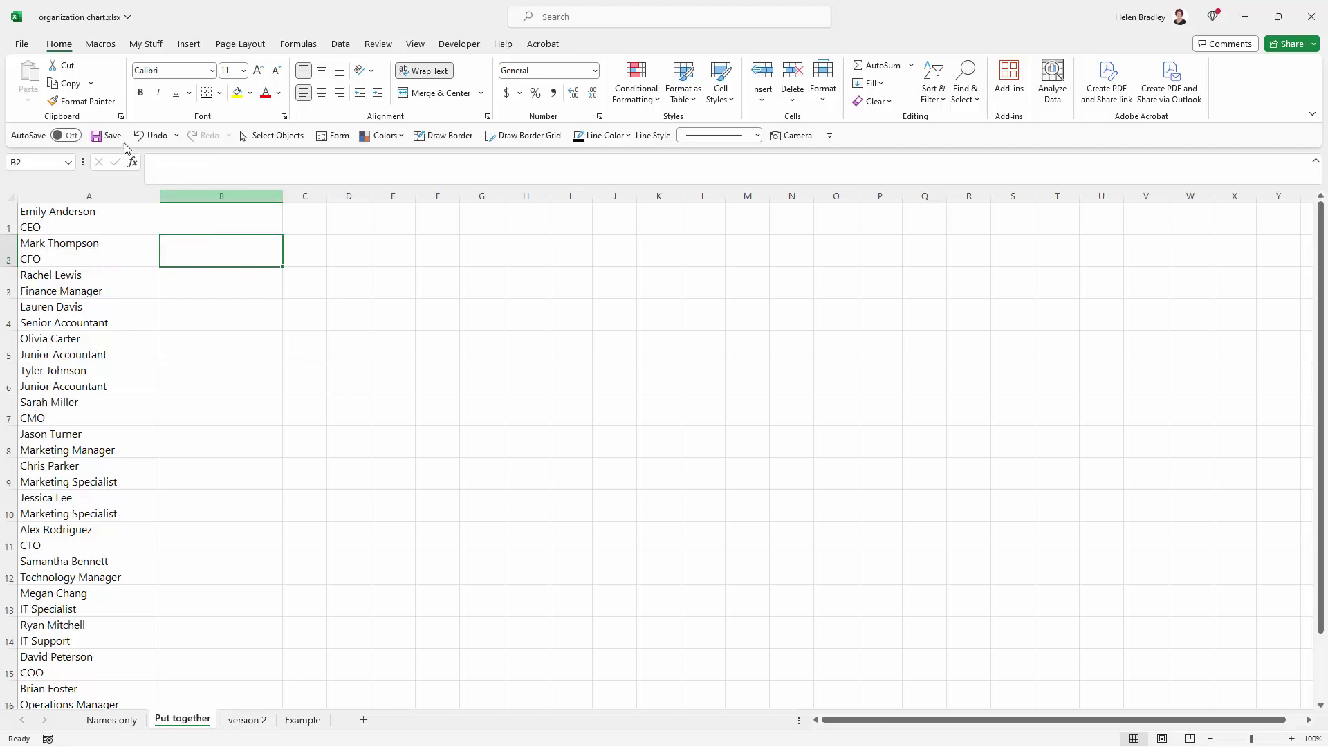
Insert an Organization Chart SmartArt graphic from the Hierarchy category and reduce its placeholder entries to a single blank one.
left_click(189, 44)
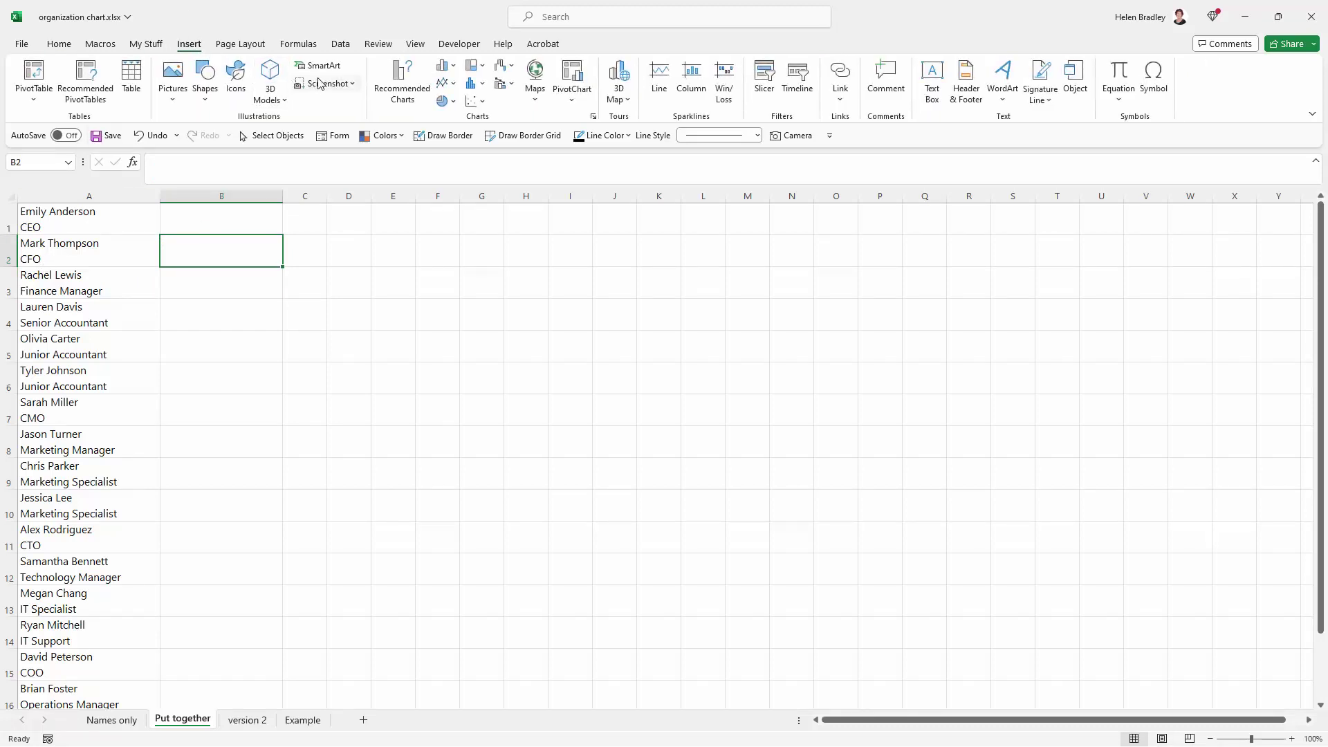
left_click(323, 65)
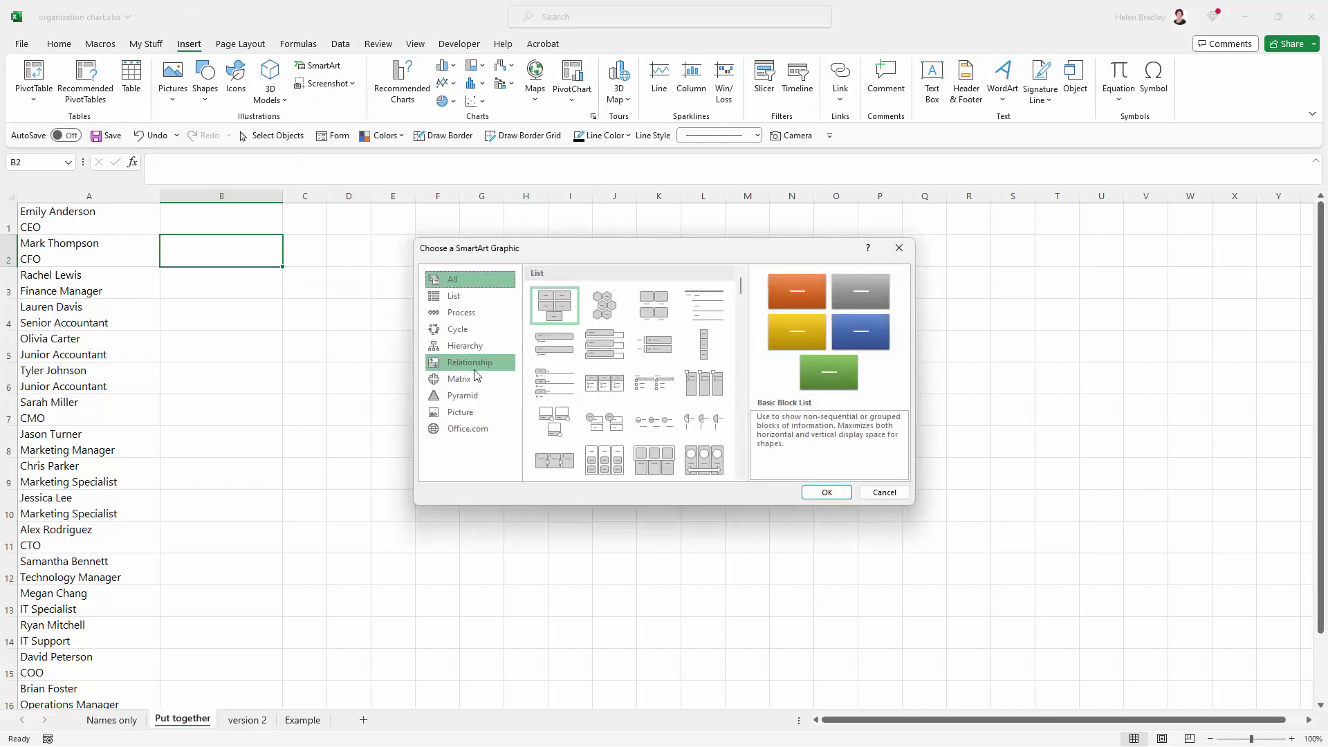
left_click(477, 346)
left_click(560, 301)
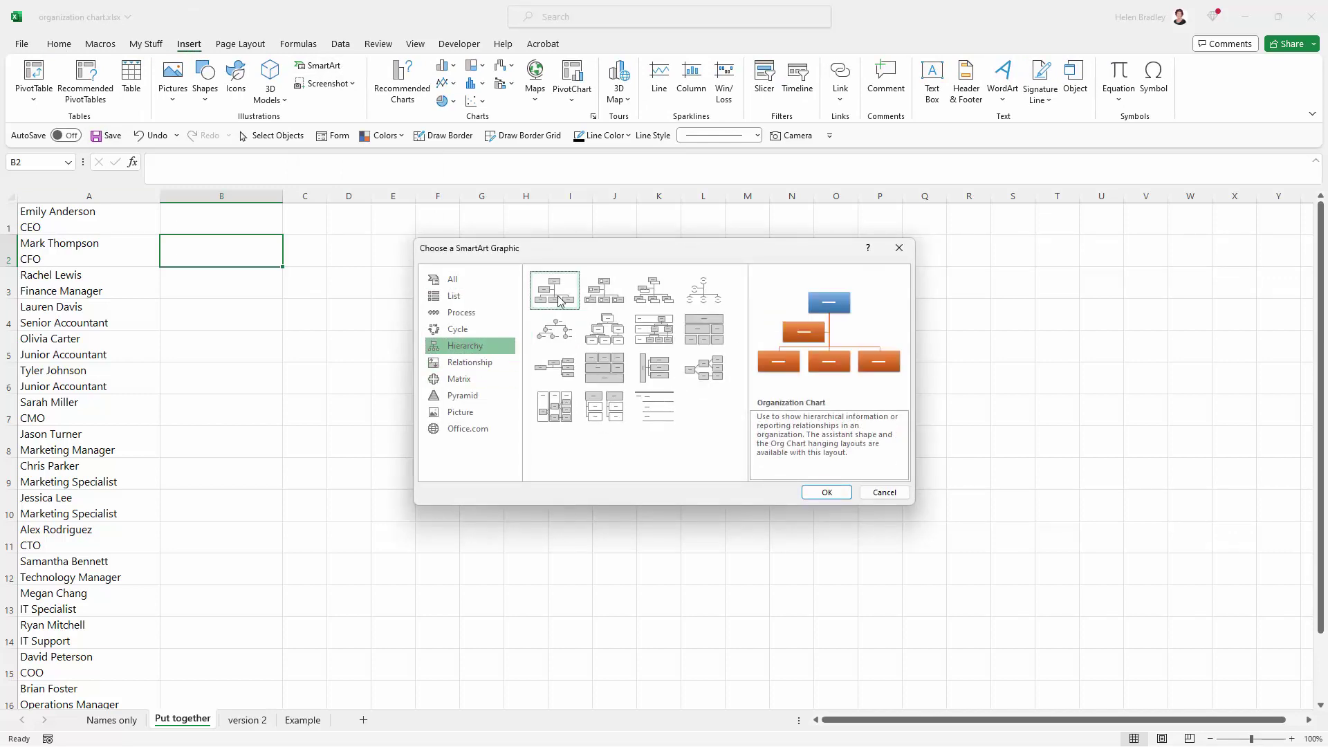
left_click(824, 494)
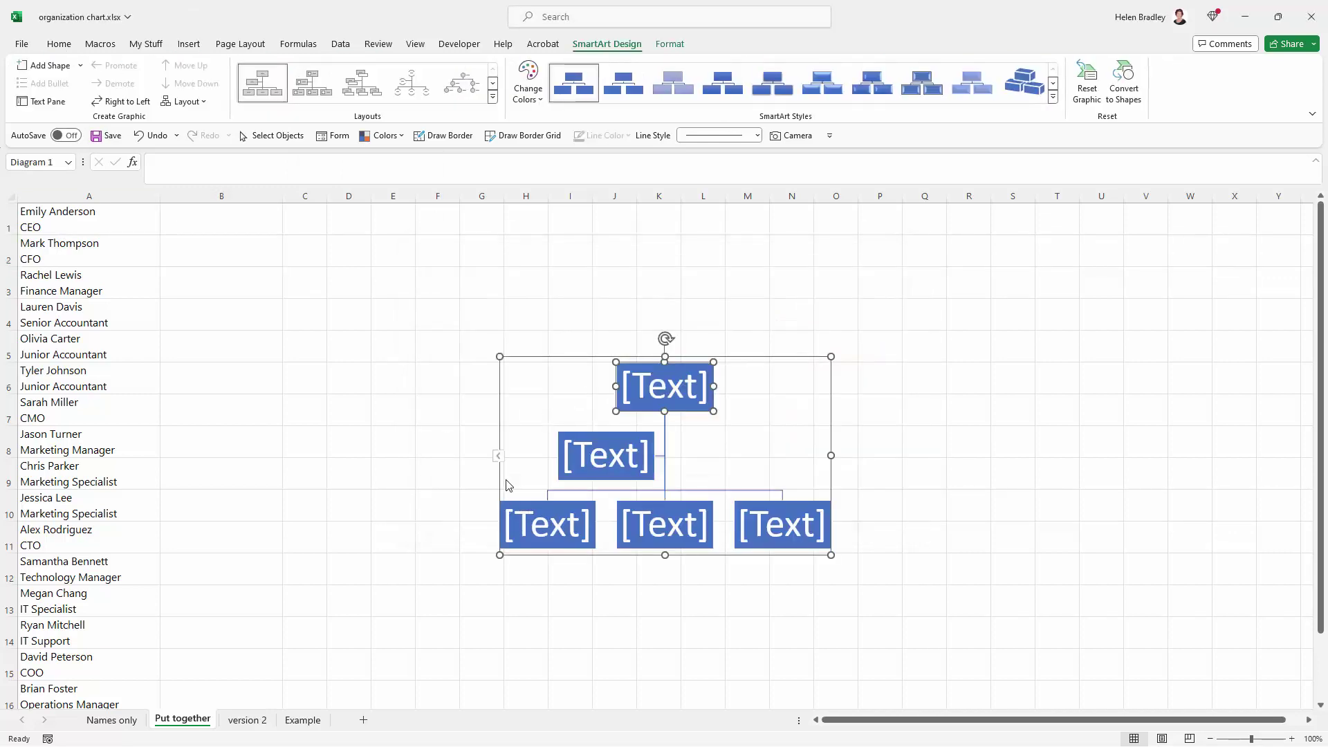
left_click(498, 456)
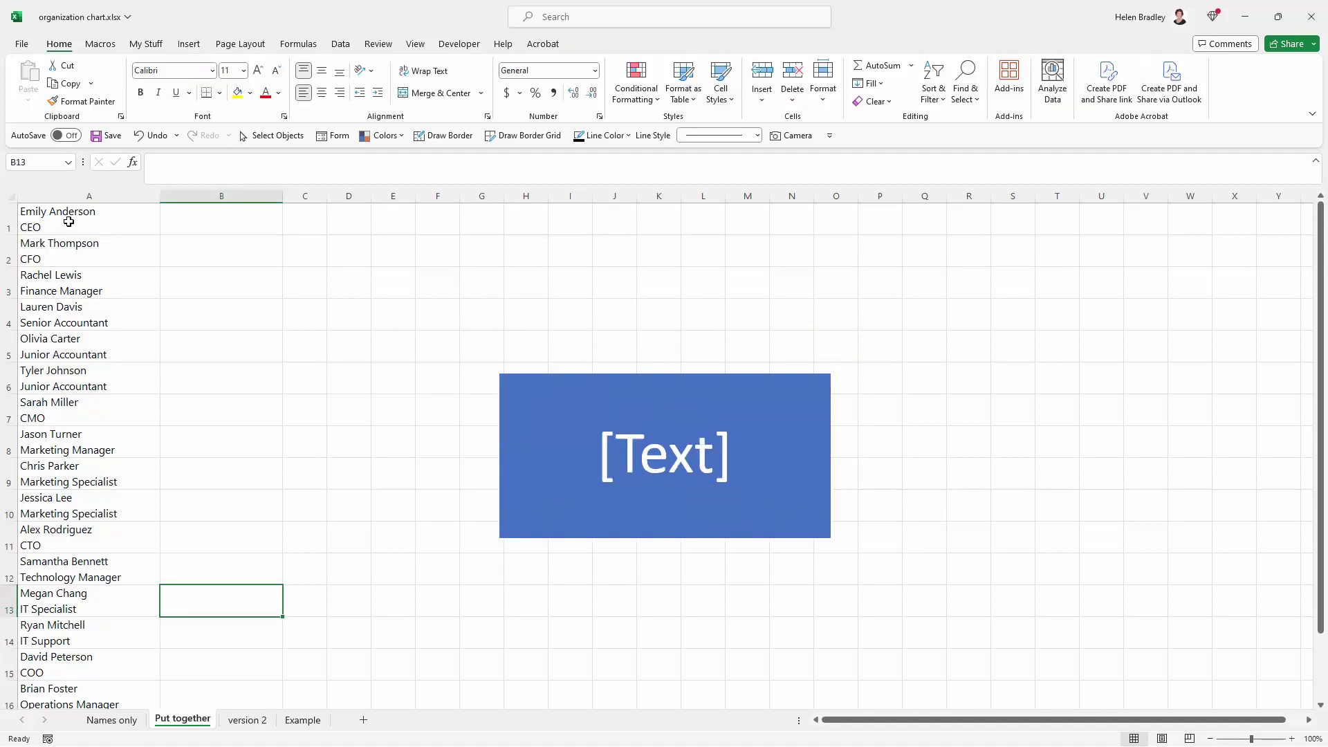
Copy the list of names and titles from column A and paste it into the chart's text pane.
left_click_drag(65, 220, 47, 676)
left_click(62, 70)
left_click(498, 457)
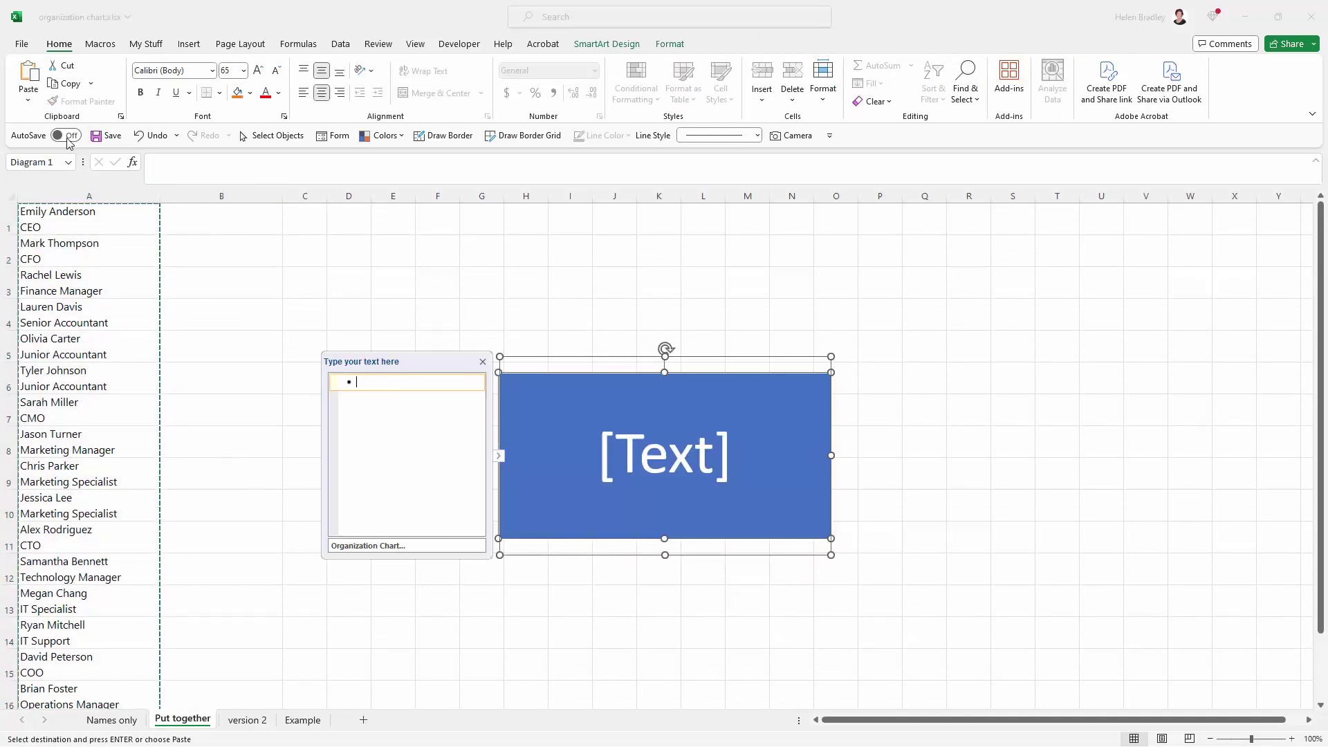
key("ctrl+v")
Demote the CFO entry one level under the CEO and the Finance Manager entry one level under the CFO in the new chart.
left_click_drag(479, 499, 479, 408)
left_click(375, 394)
left_click(389, 421)
key("Tab")
left_click(380, 438)
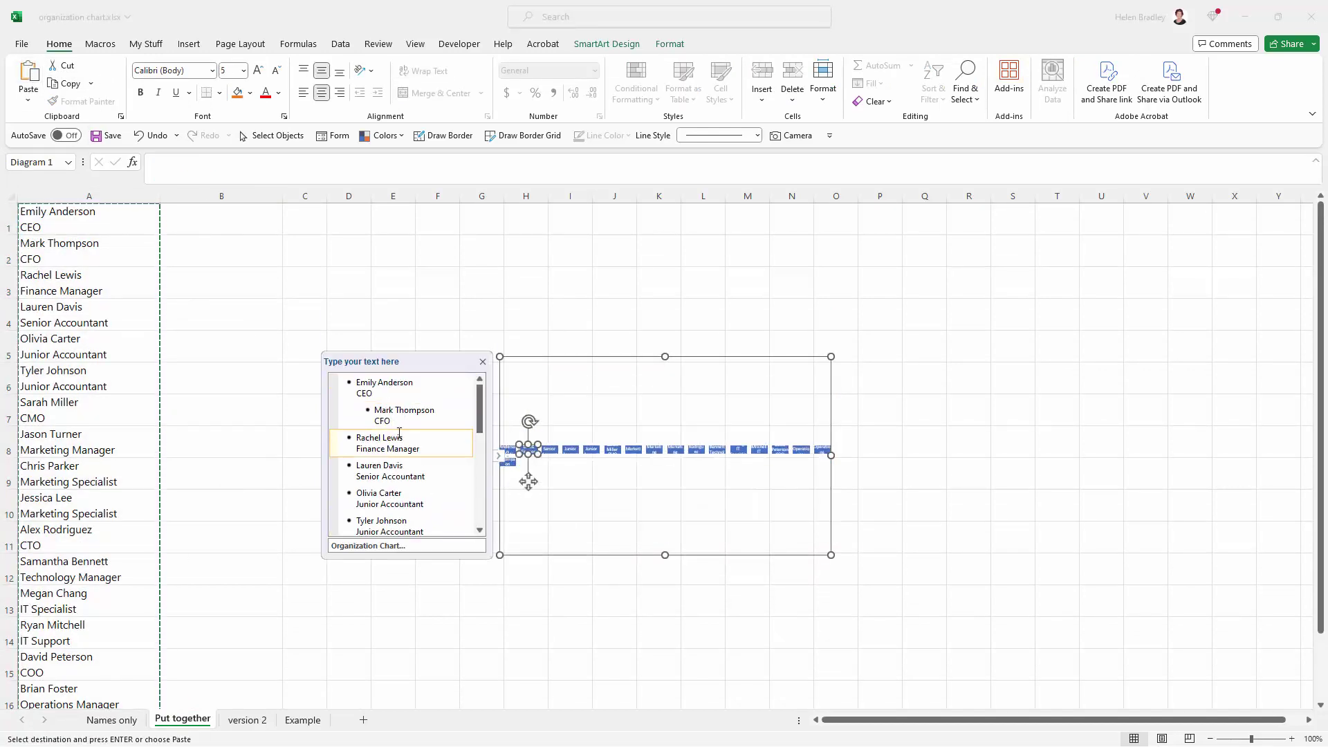
key("Tab")
key("Tab")
Demote the Senior Accountant entry and the first Junior Accountant entry to the level directly under the Finance Manager.
left_click(390, 466)
key("Tab")
key("Tab")
key("Tab")
left_click(397, 503)
key("Tab")
key("Tab")
key("Tab")
Demote the second Junior Accountant entry to the same level as the first, directly under the Finance Manager.
scroll(401, 513, "down", 3)
left_click(404, 443)
key("Tab")
key("Tab")
key("Tab")
Demote the CMO entry one level under the CEO and the Marketing Manager entry one level under the CMO.
left_click(402, 482)
key("Tab")
left_click(398, 510)
key("Tab")
key("Tab")
Demote the first Marketing Specialist entry to the level under the Marketing Manager and the second one level under the first.
left_click(401, 504)
key("Tab")
key("Tab")
key("Tab")
left_click(382, 510)
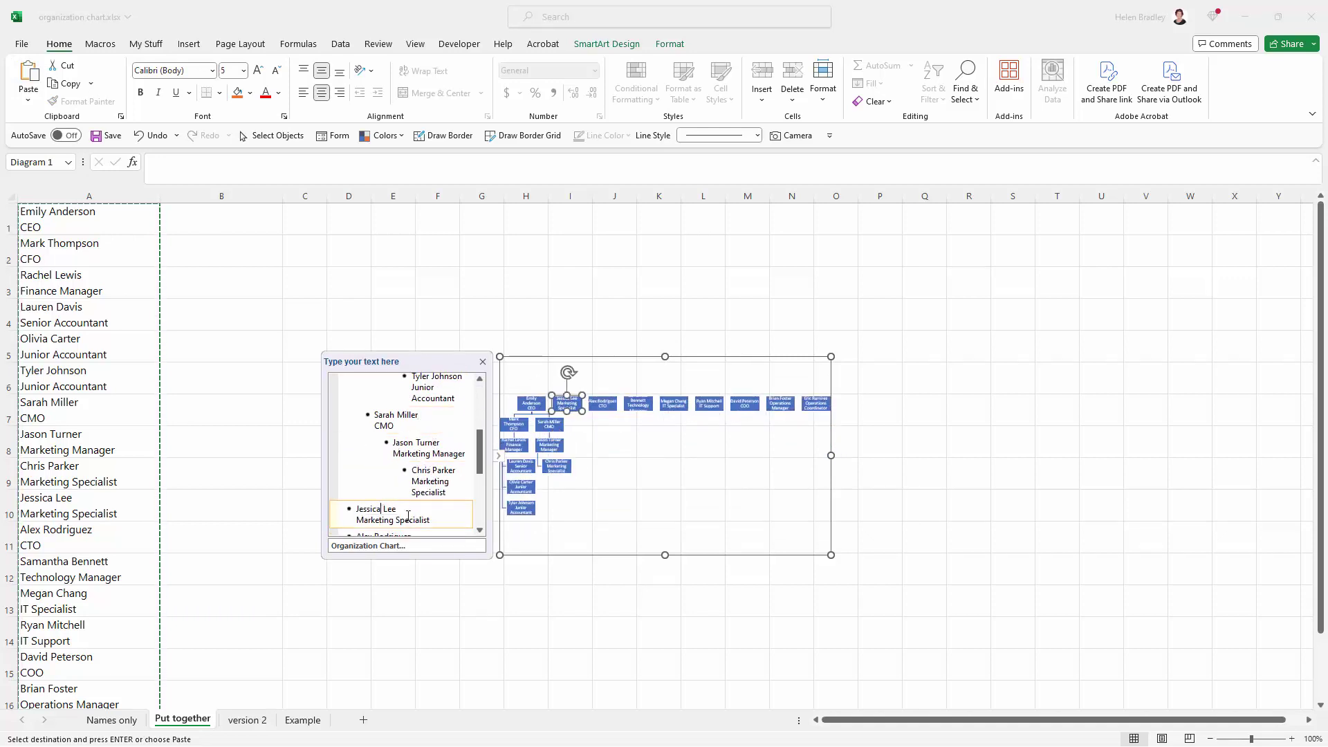
key("Tab")
key("Tab")
key("Tab")
key("Tab")
Nest the CTO entry under the CEO, the Technology Manager under the CTO, and the IT Specialist under the Technology Manager.
scroll(404, 511, "down", 3)
left_click(398, 450)
key("Tab")
left_click(402, 482)
key("Tab")
key("Tab")
left_click(400, 506)
key("Tab")
key("Tab")
Nest the COO entry under the CEO, the Operations Manager under the COO, and the Operations Coordinator under the Operations Manager.
left_click(392, 493)
key("Tab")
left_click(384, 486)
key("Tab")
key("Tab")
left_click(388, 504)
key("Tab")
key("Tab")
key("Tab")
Demote the IT Support entry one more level so it reports to the IT Specialist.
left_click_drag(480, 497, 488, 477)
left_click(421, 465)
key("Tab")
left_click(436, 496)
Enlarge the organization chart by extending its upper-left corner to the top of column B, and deselect it.
left_click(747, 600)
left_click(632, 411)
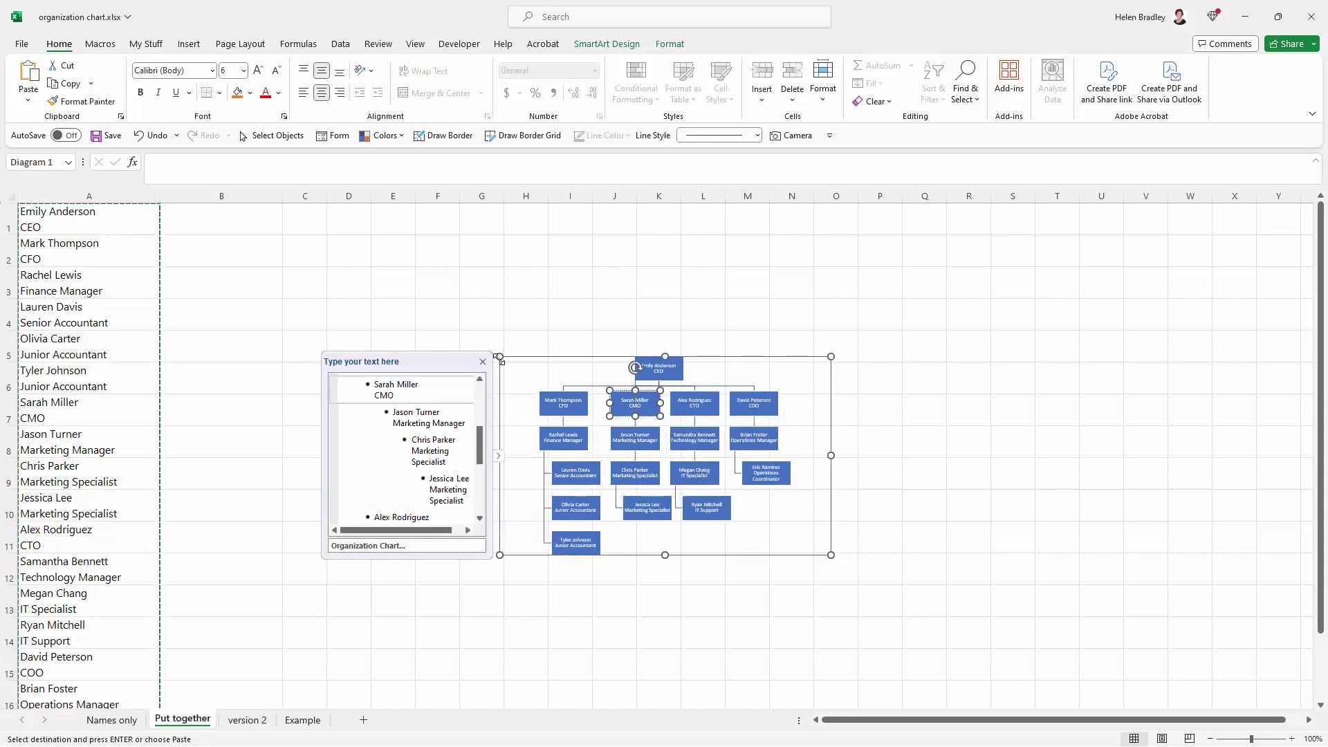
left_click_drag(492, 356, 222, 199)
left_click(880, 473)
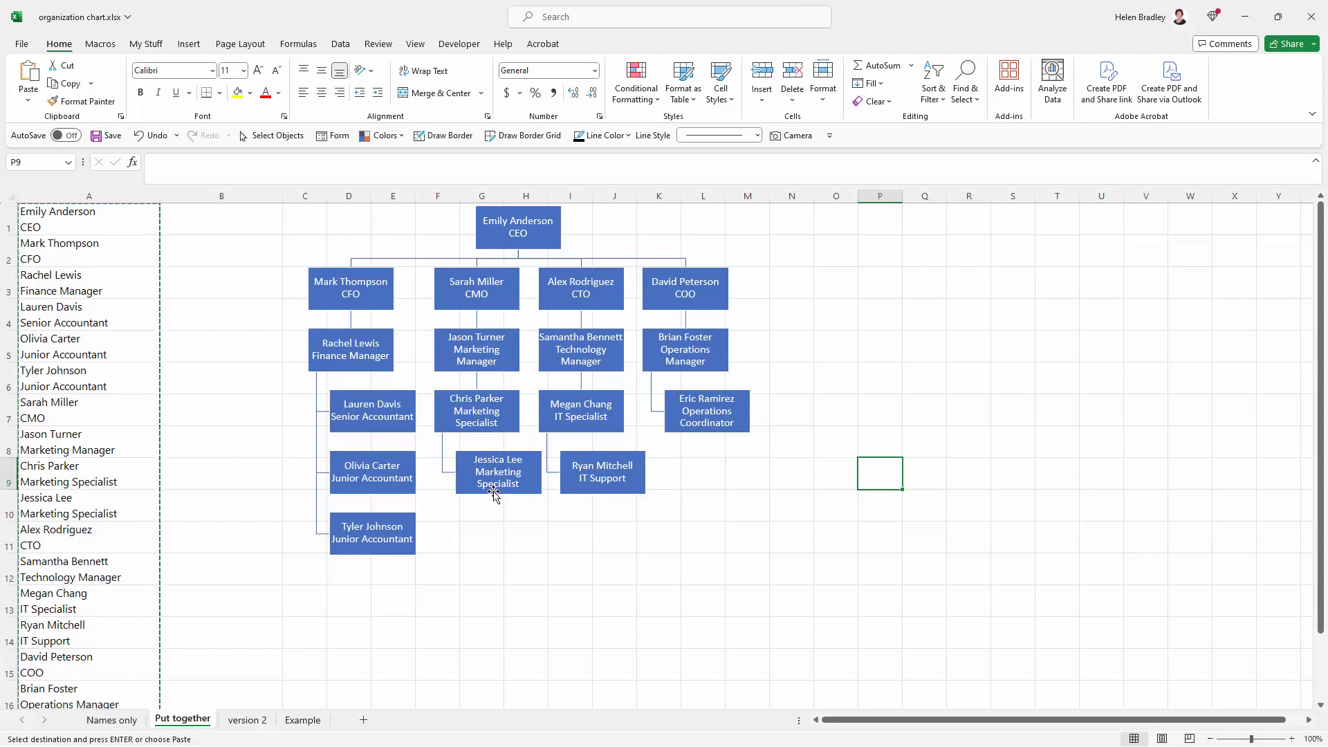
On the version 2 sheet, hide the chart's text pane and move the chart up beside the staff list, starting at column B.
left_click(249, 720)
left_click(556, 352)
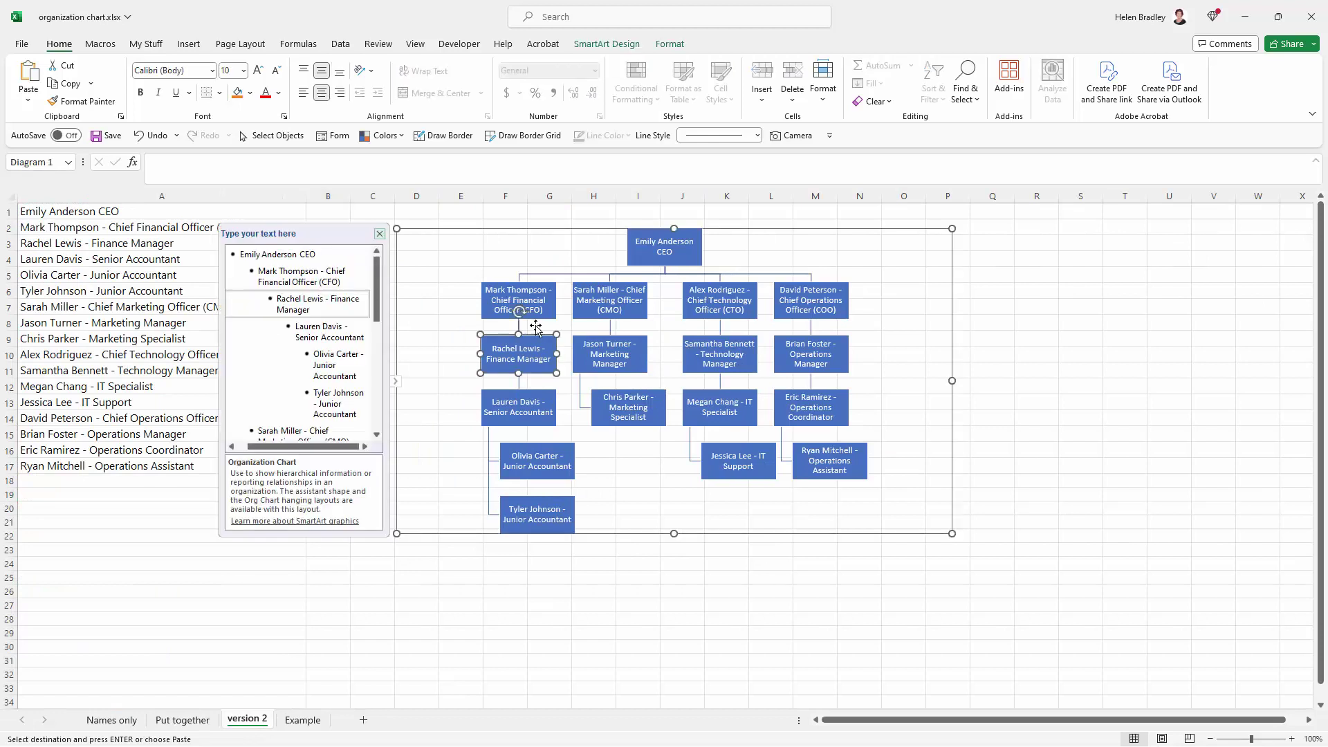
left_click(379, 233)
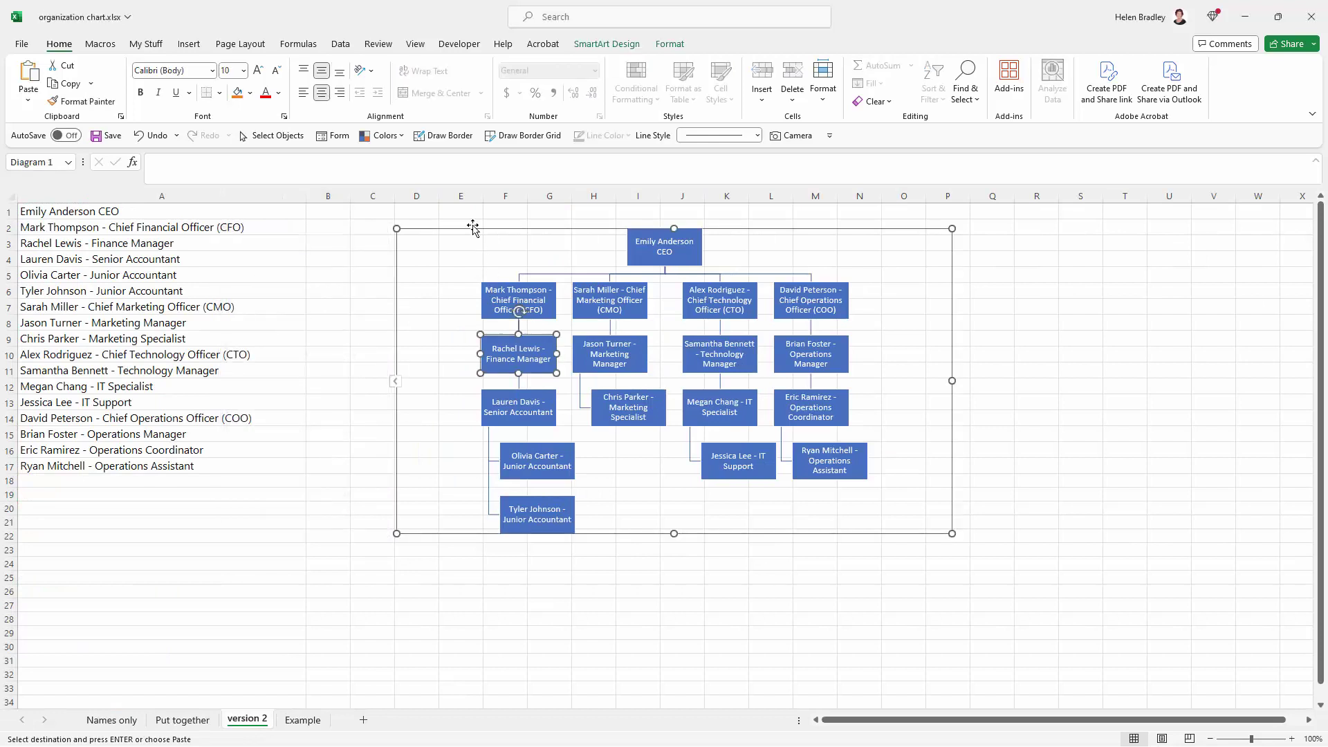
left_click_drag(489, 231, 401, 206)
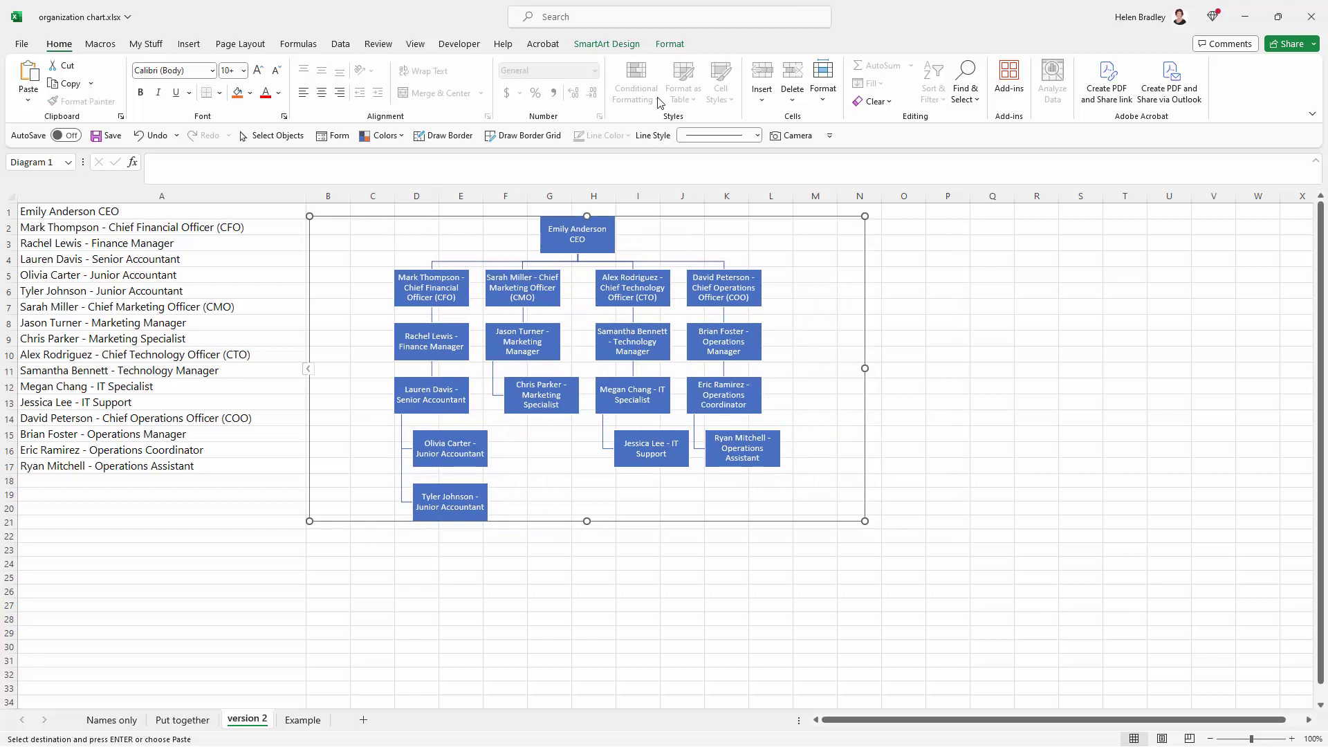
Recolor the whole chart with the fourth Colorful scheme, using gray, light blue, green and blue for the levels.
left_click(635, 45)
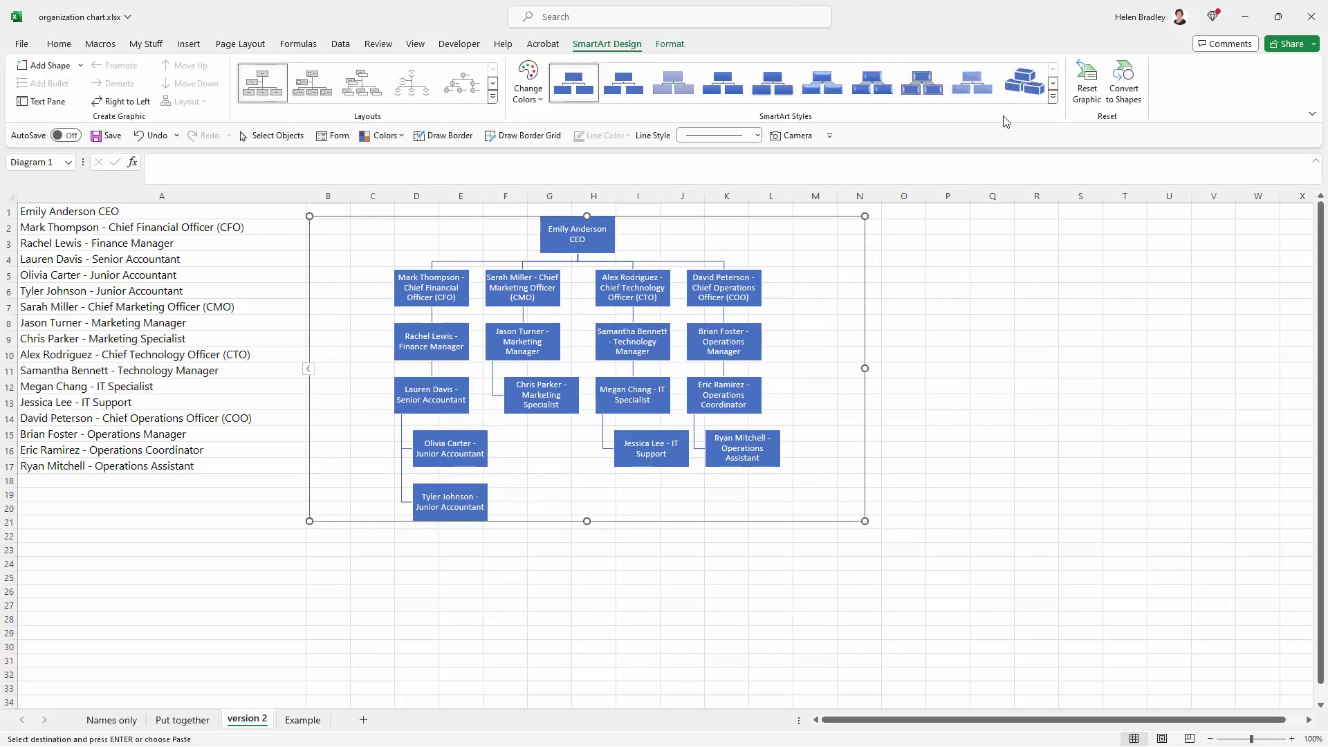
left_click(1053, 97)
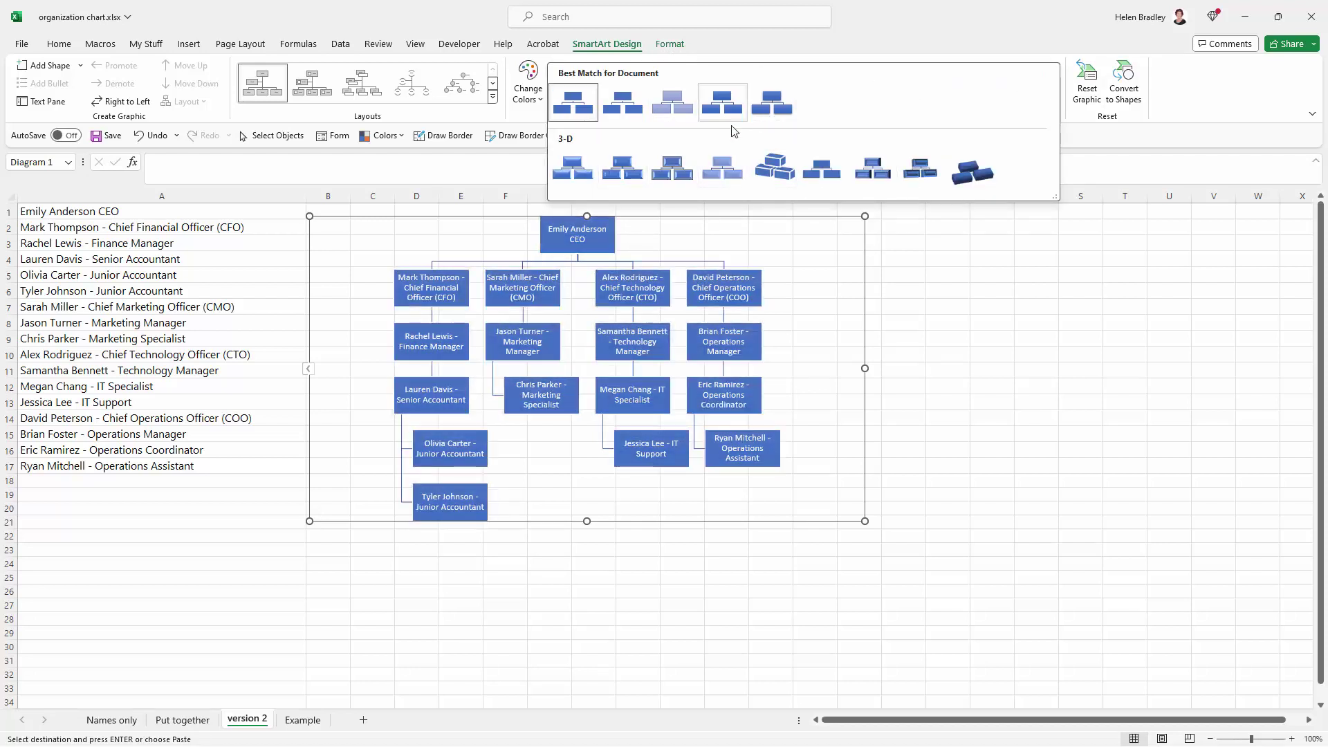
left_click(529, 84)
left_click(531, 85)
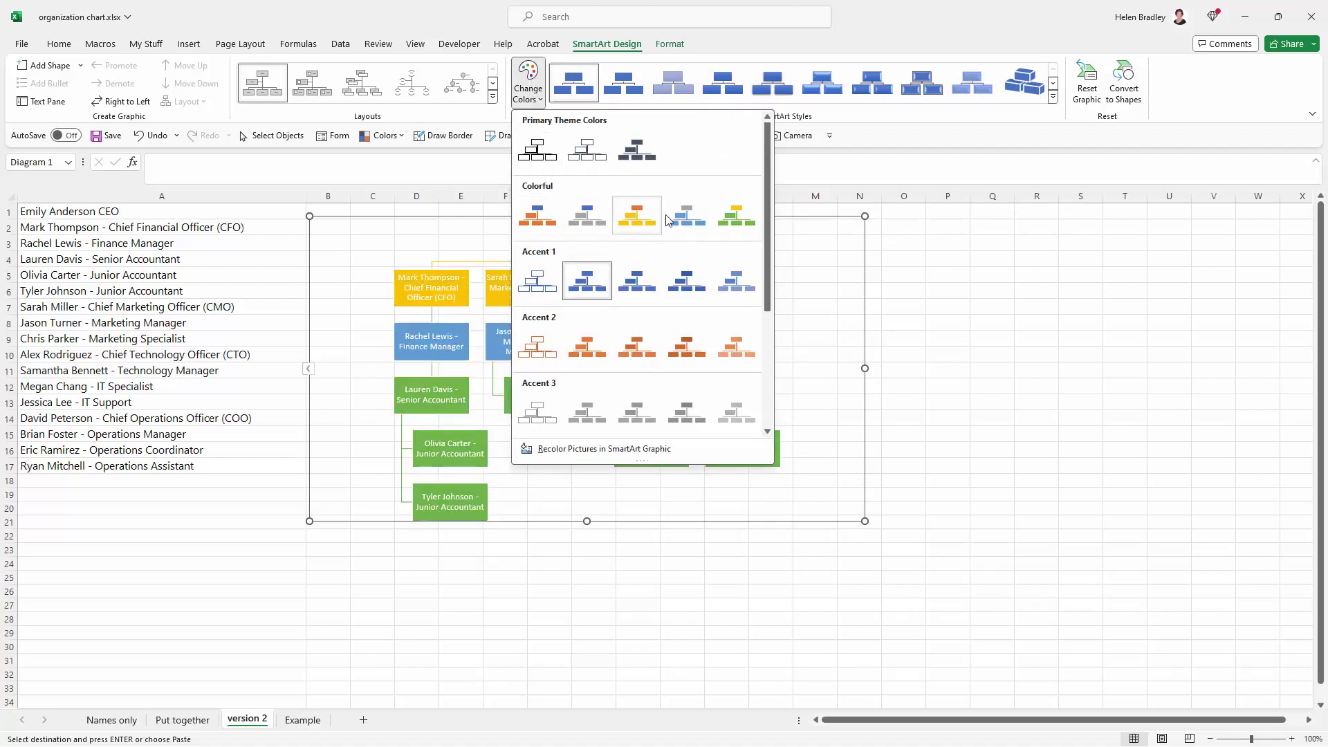
left_click(694, 222)
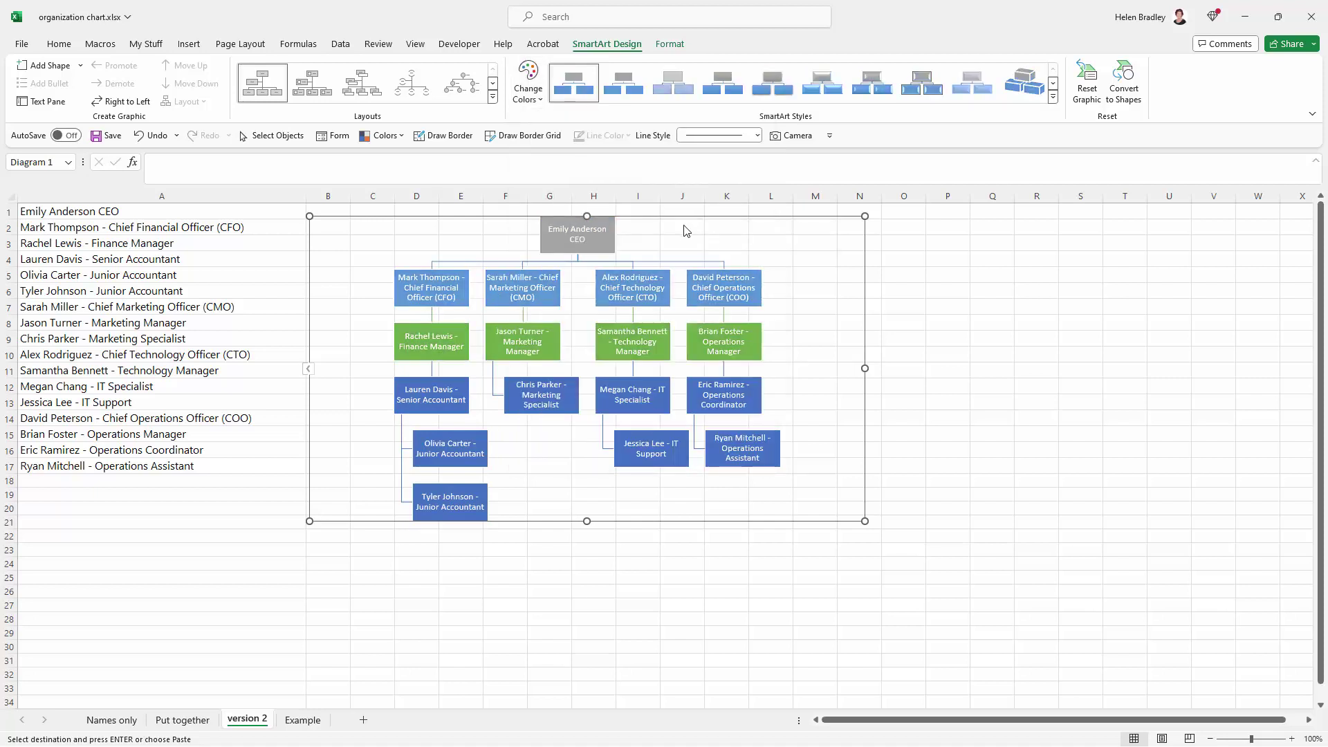
Fill the CEO box at the head of the chart with a dark orange theme color.
left_click(552, 225)
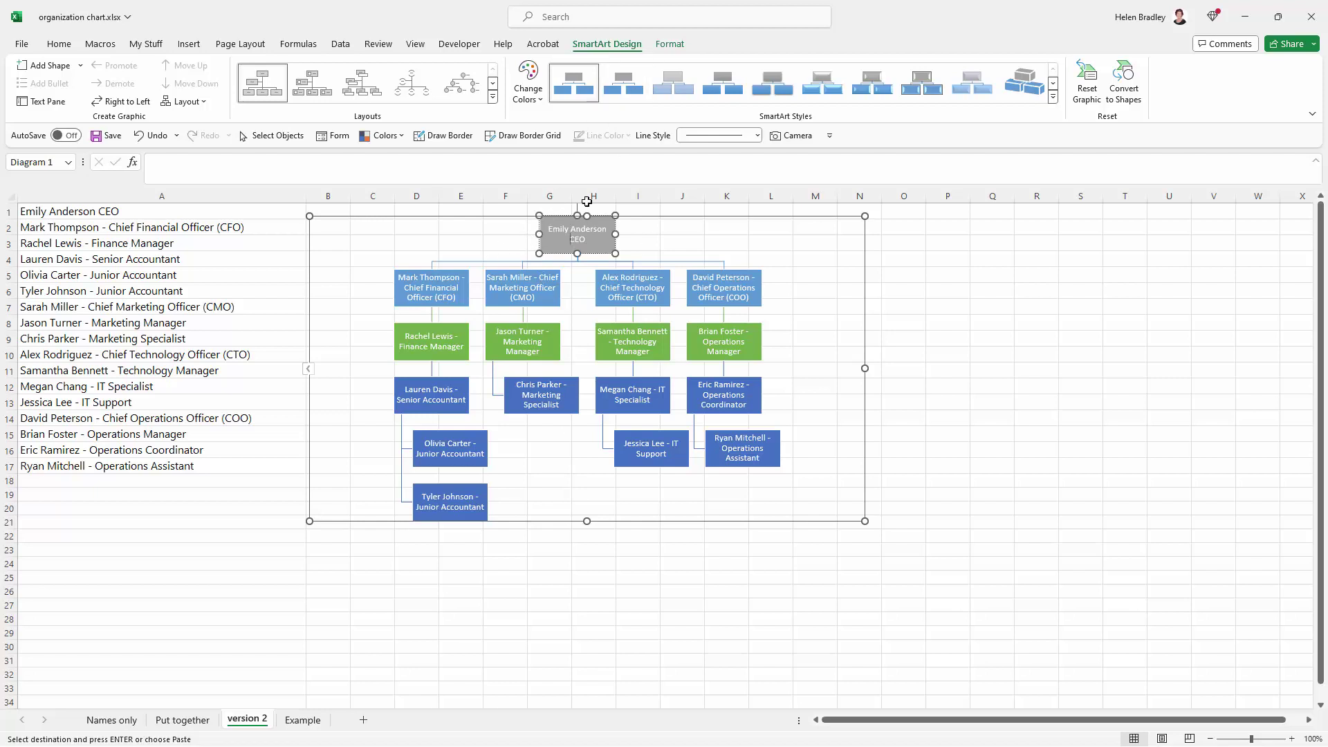
left_click(669, 44)
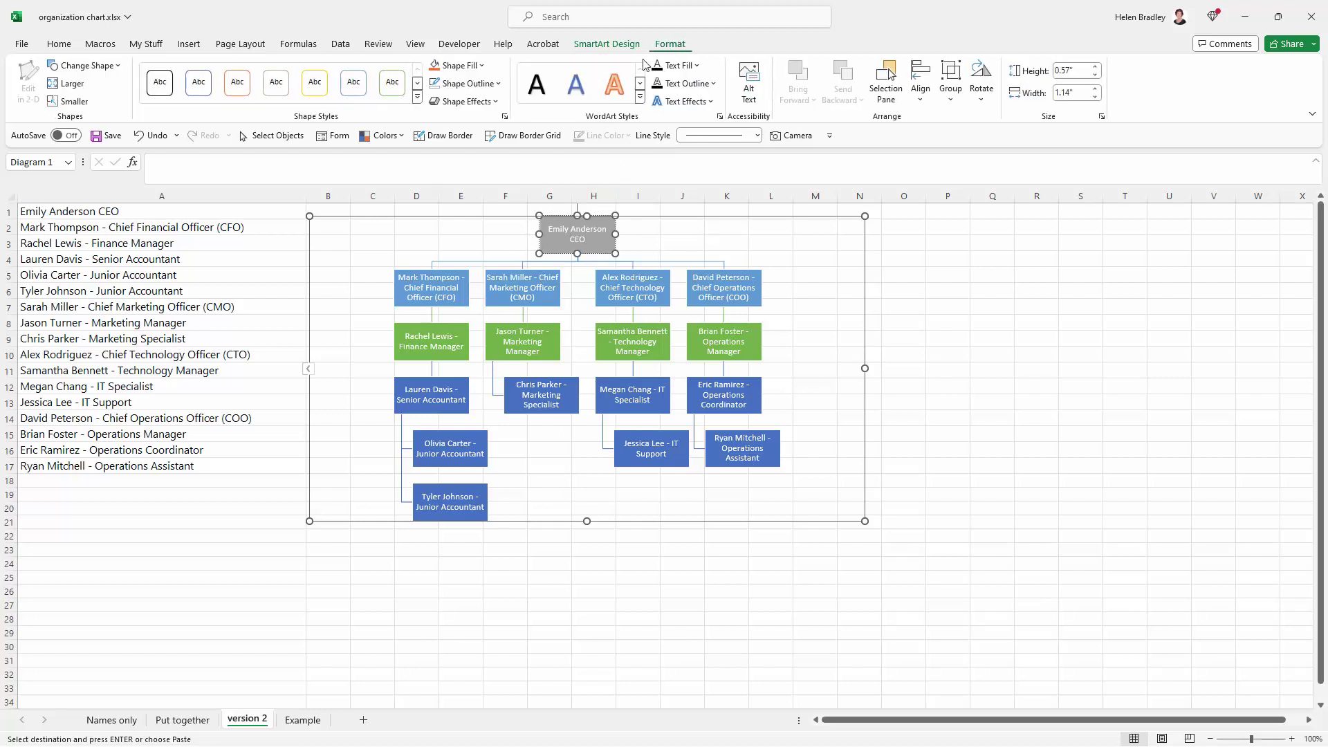
left_click(477, 66)
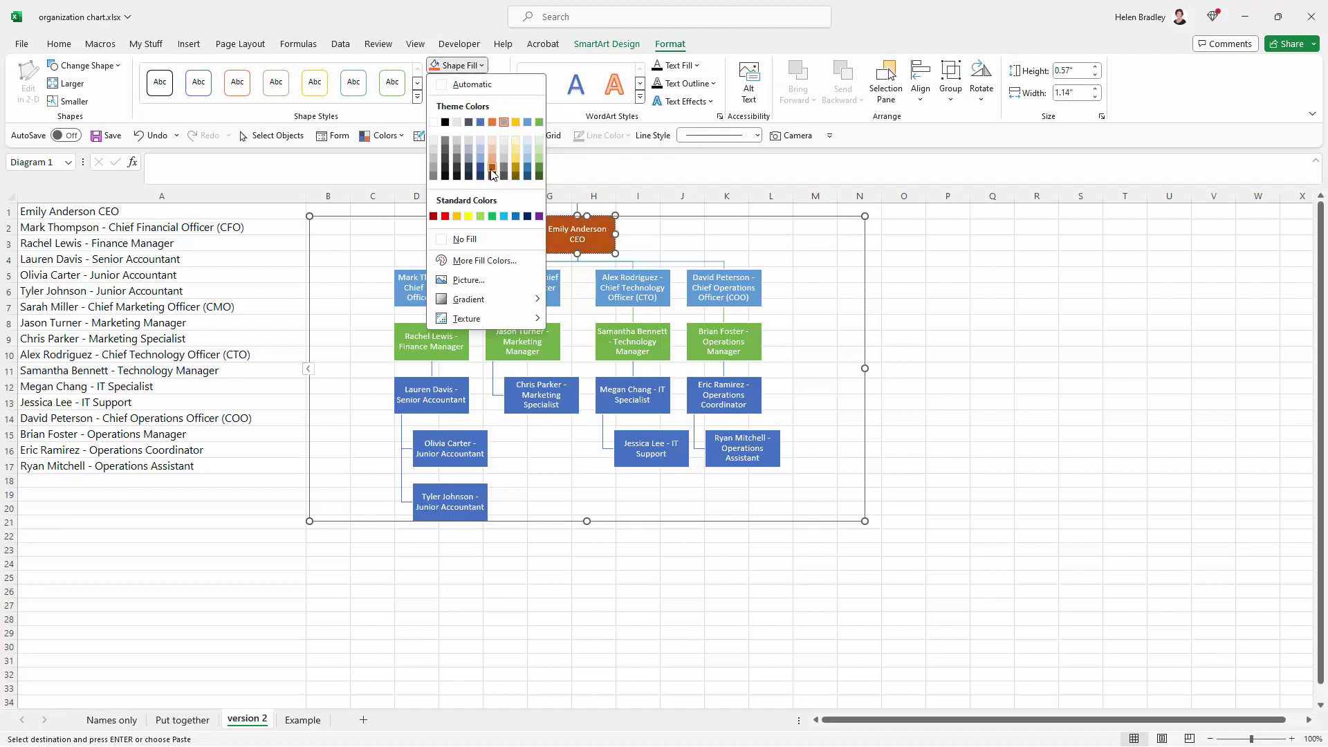
left_click(492, 172)
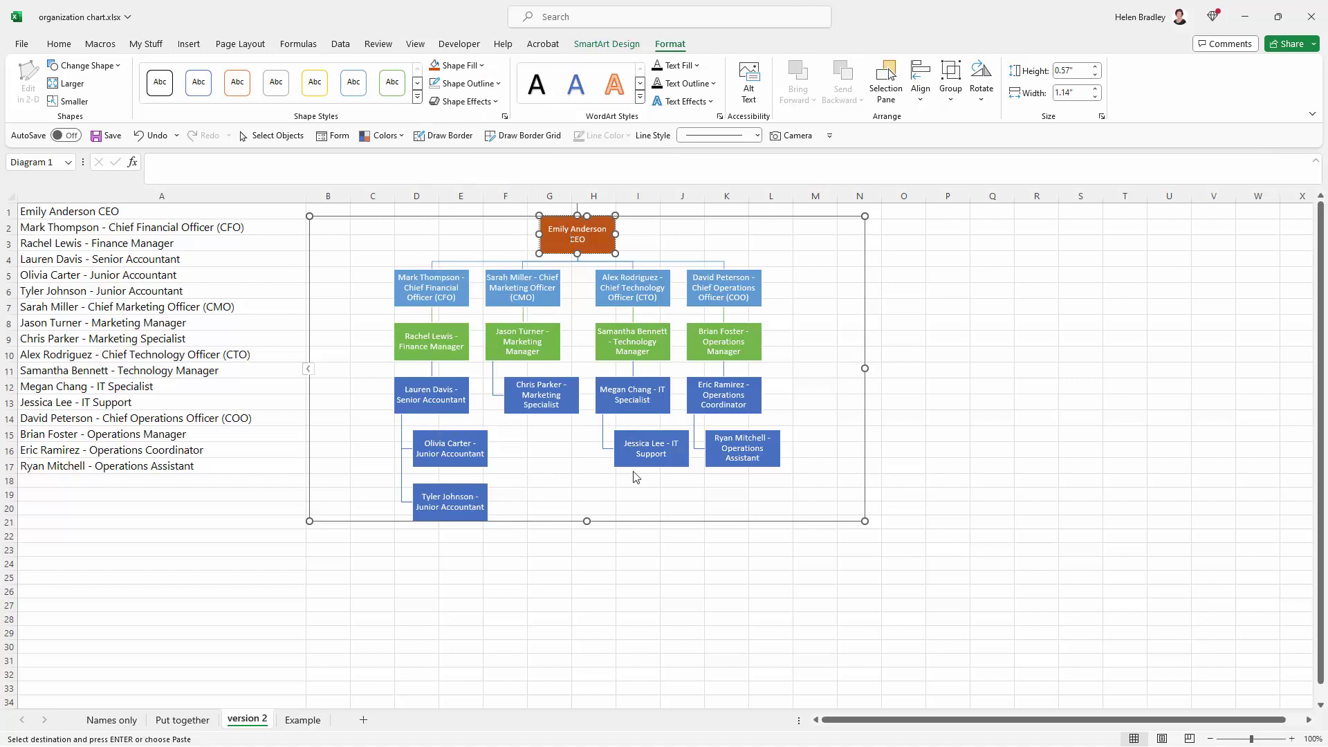
Fill the two Junior Accountant boxes, the IT Support box and the Operations Assistant box with a dark gold theme color.
left_click(446, 459)
left_click(465, 492, "ctrl")
left_click(638, 443, "ctrl")
left_click(724, 449, "ctrl")
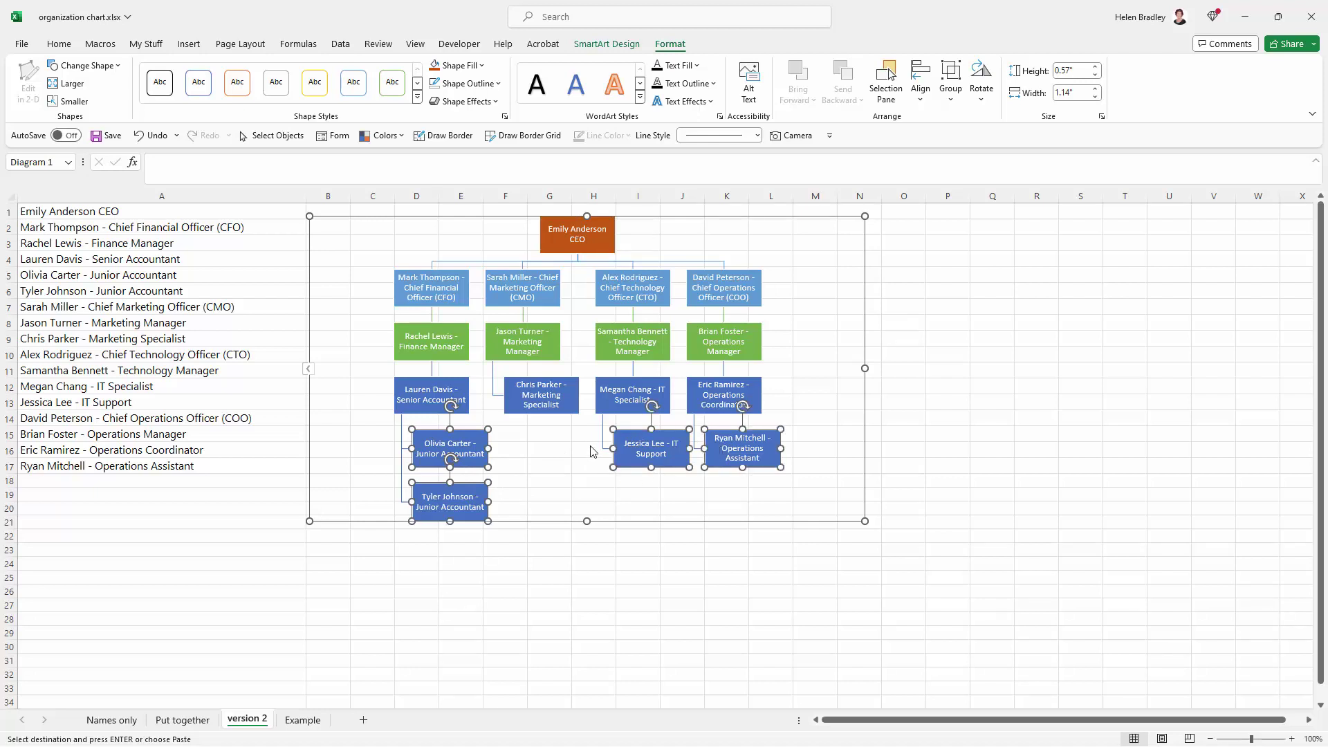
left_click(482, 66)
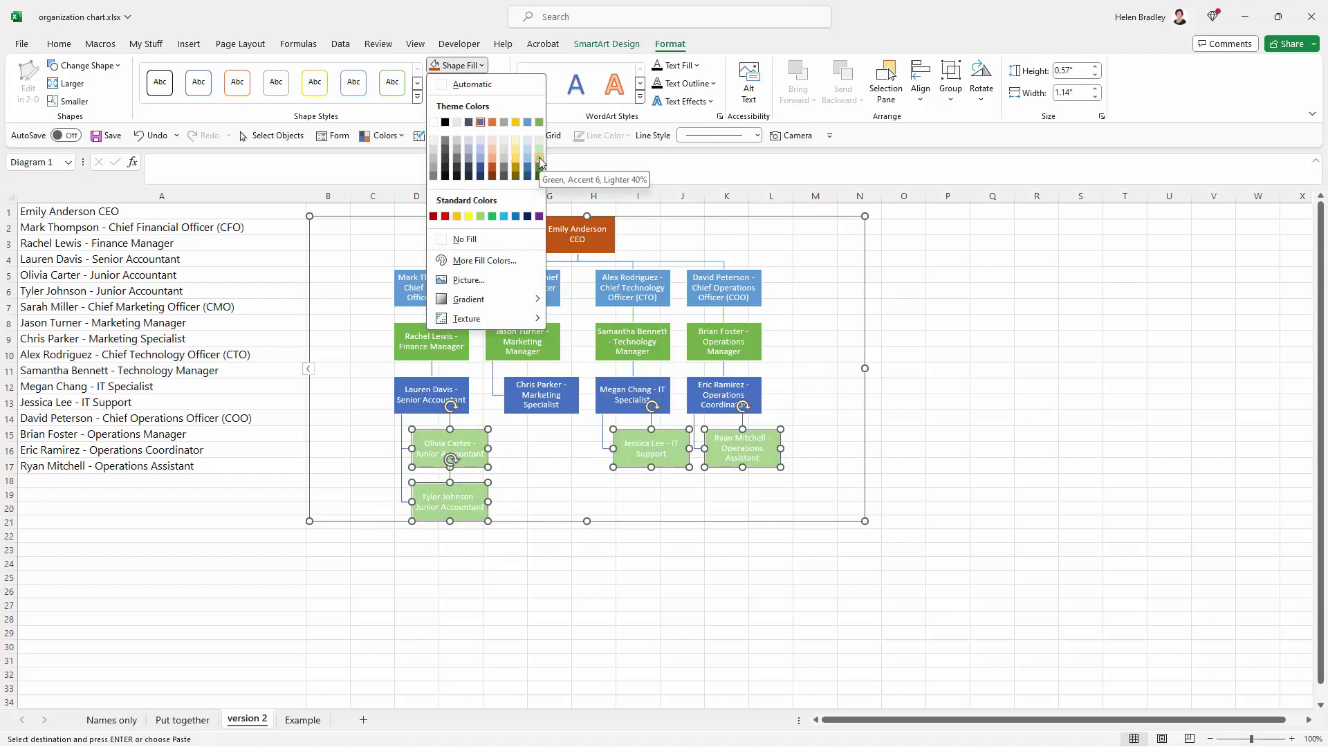
left_click(513, 166)
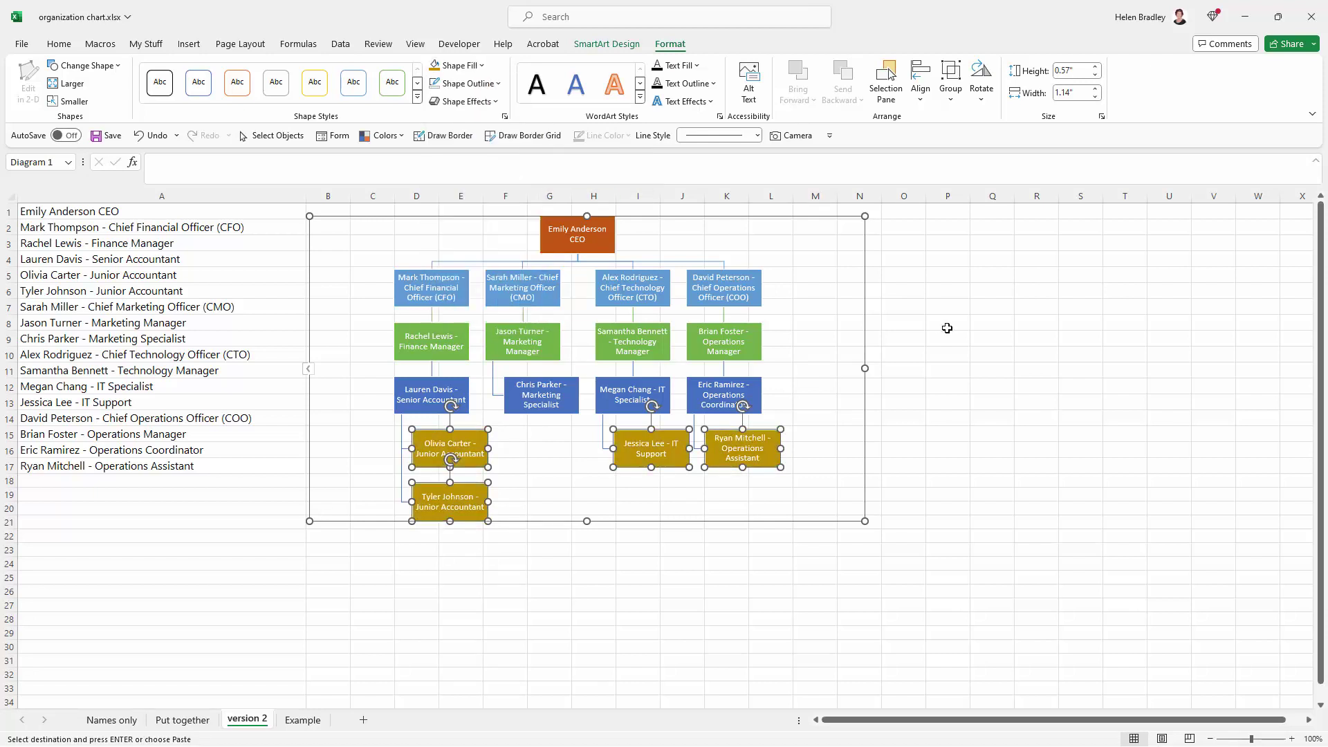
left_click(947, 328)
Give the entire version 2 chart a white background fill to cover the gridlines, and deselect it.
left_click(451, 250)
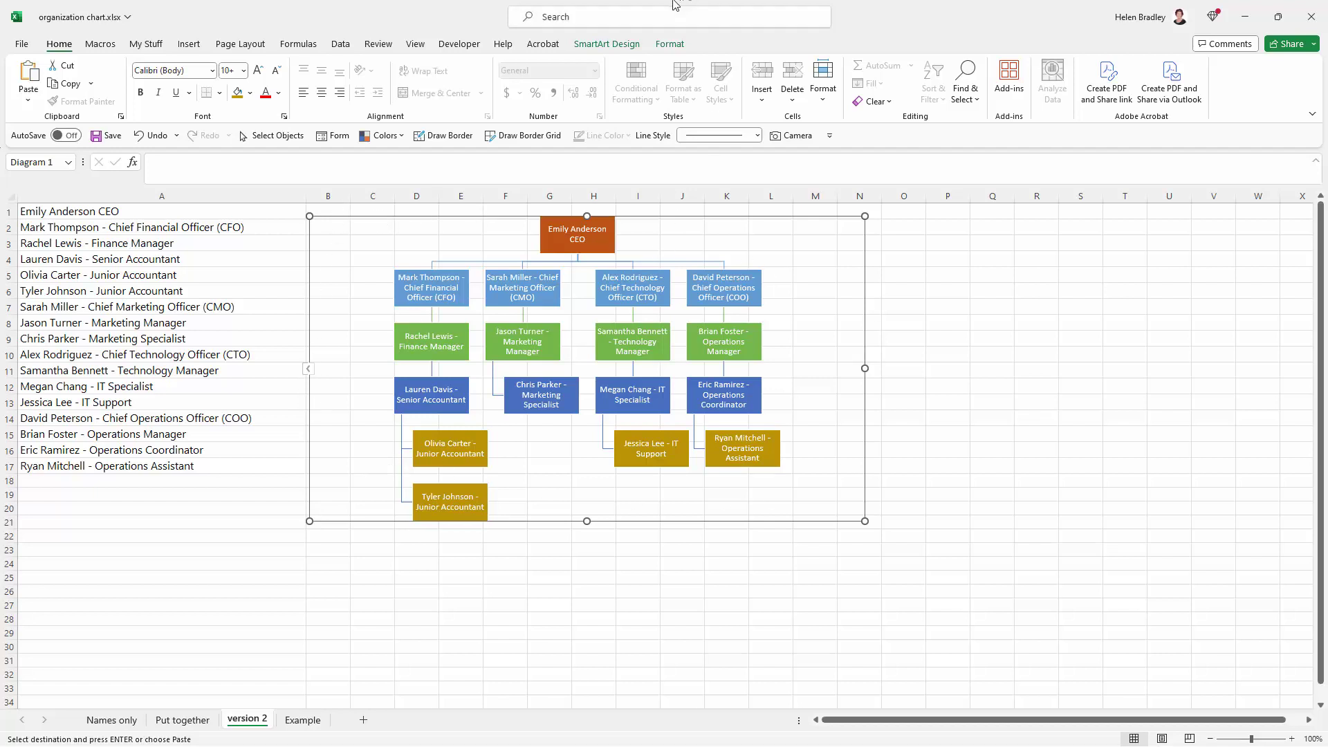
left_click(670, 42)
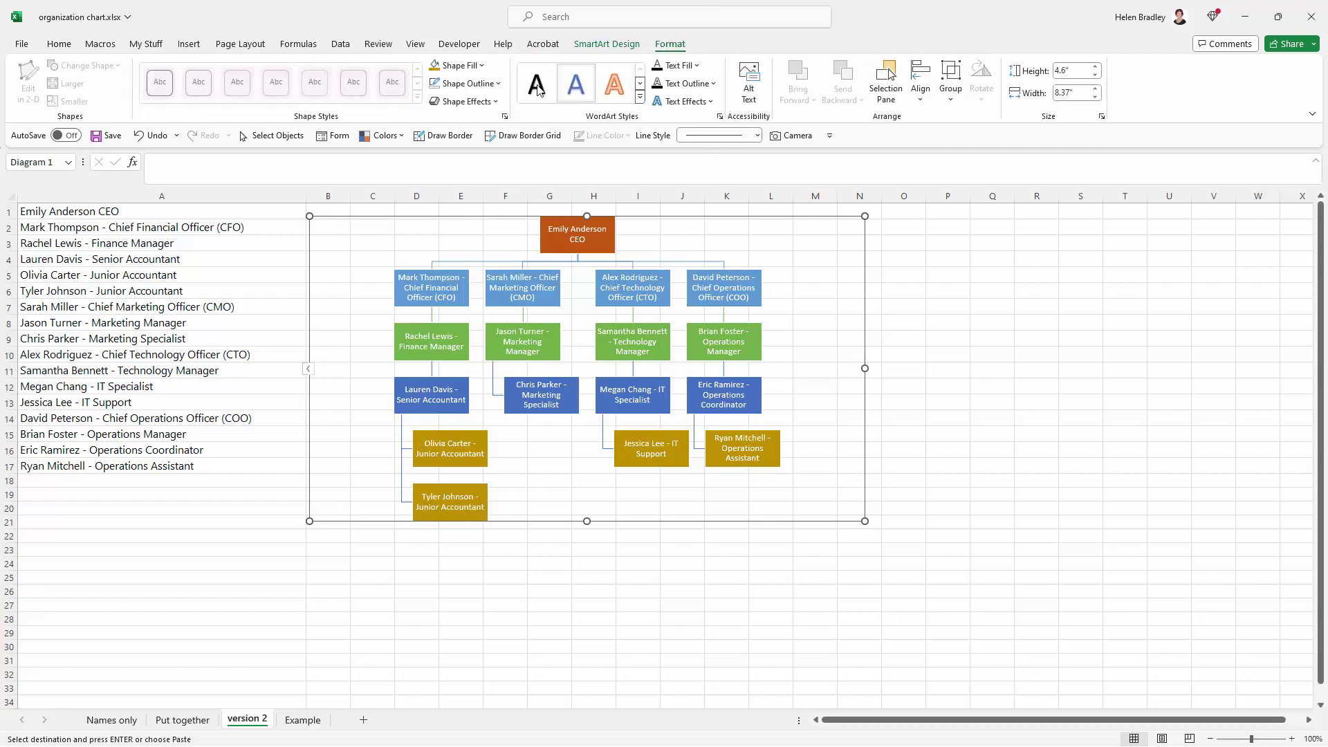
left_click(482, 67)
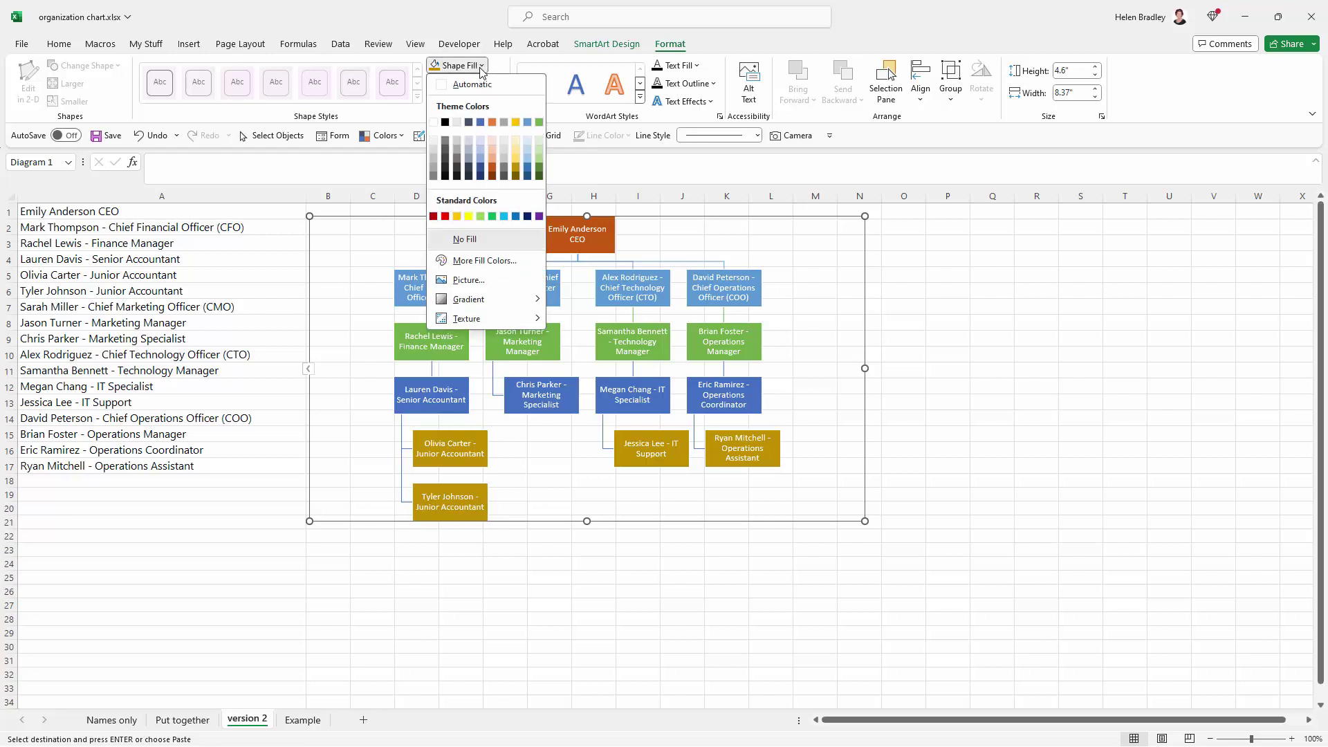
left_click(434, 123)
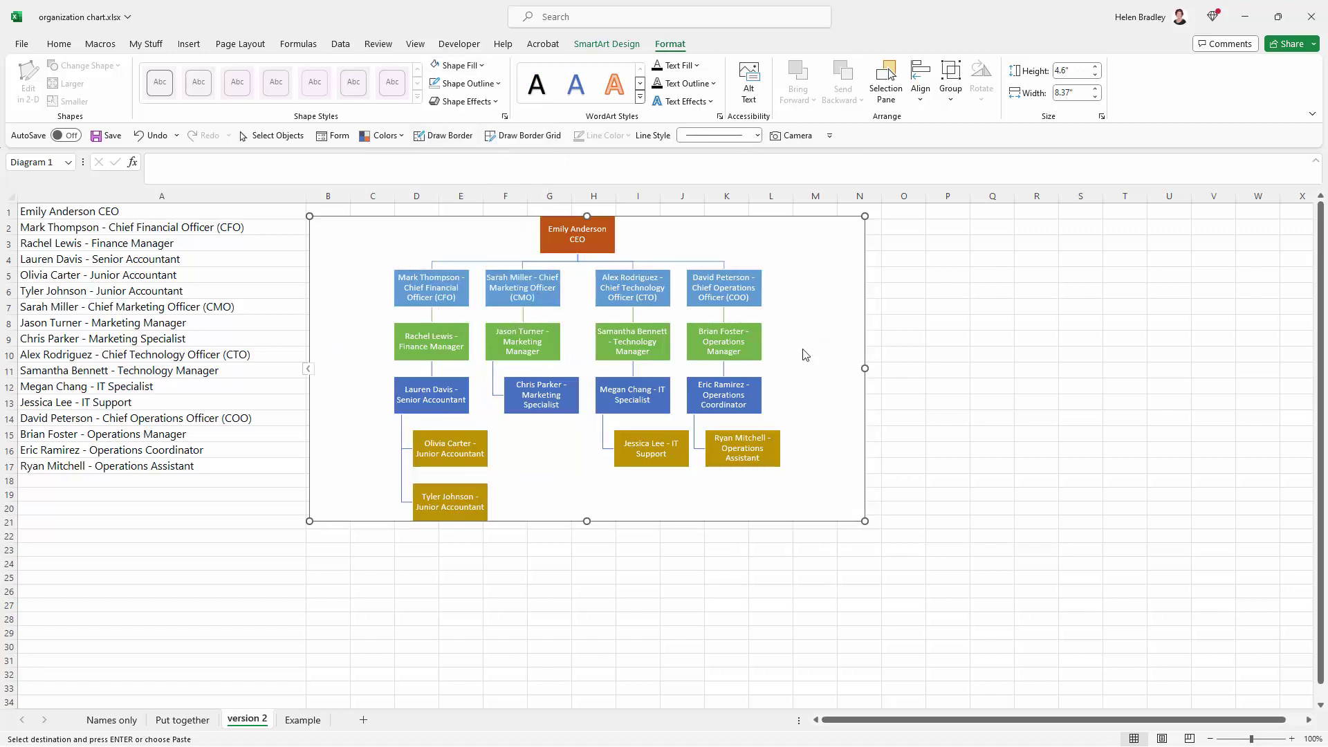
left_click(937, 416)
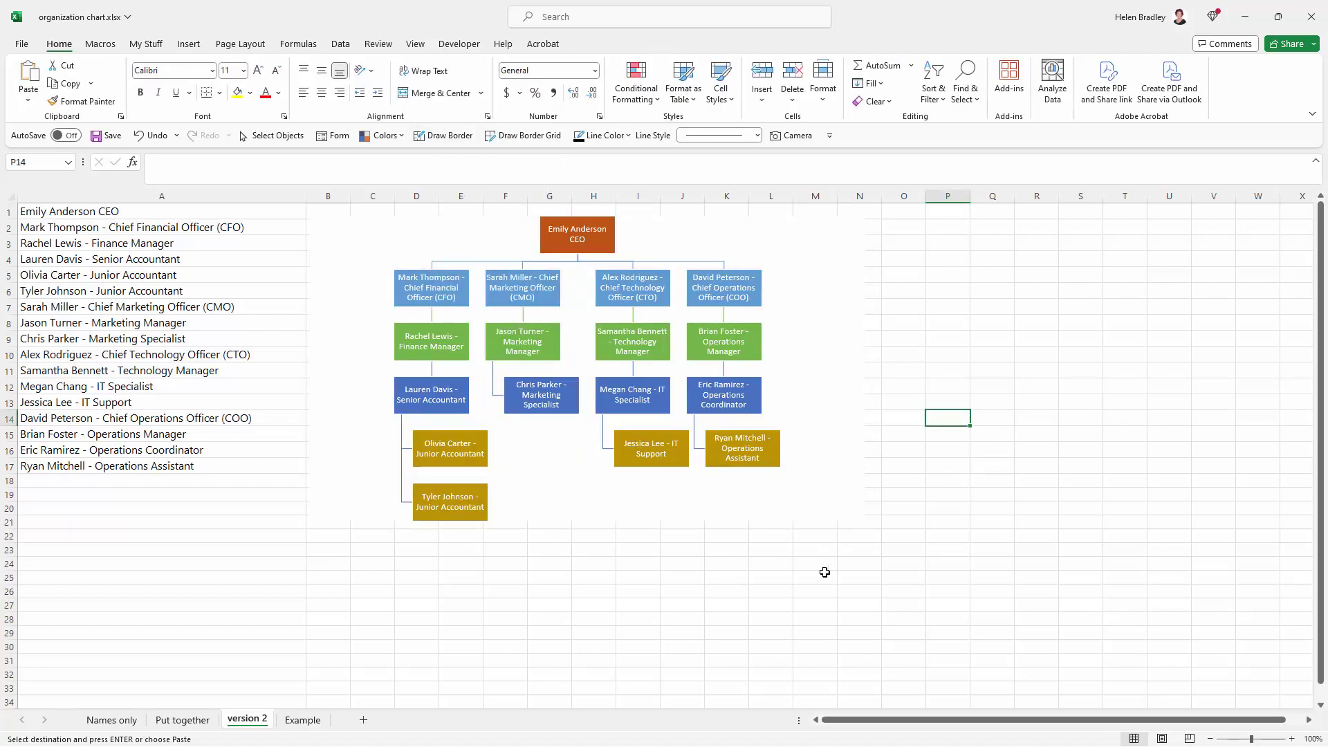